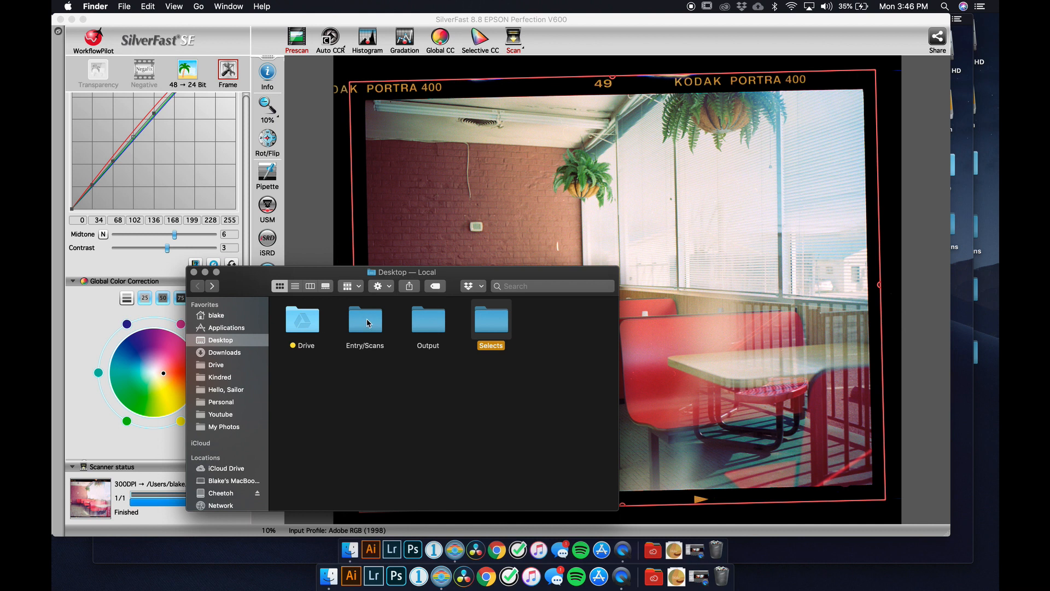
Open Diner Scan.tif from the Output folder in Adobe Photoshop 2020 and switch the document to full-screen mode
double_click(422, 331)
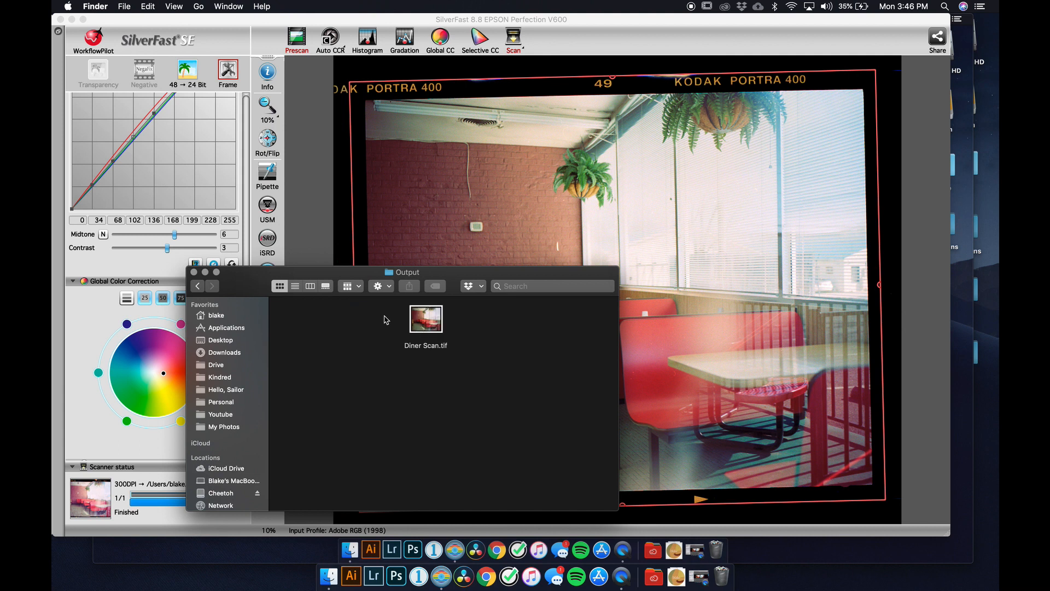
right_click(427, 326)
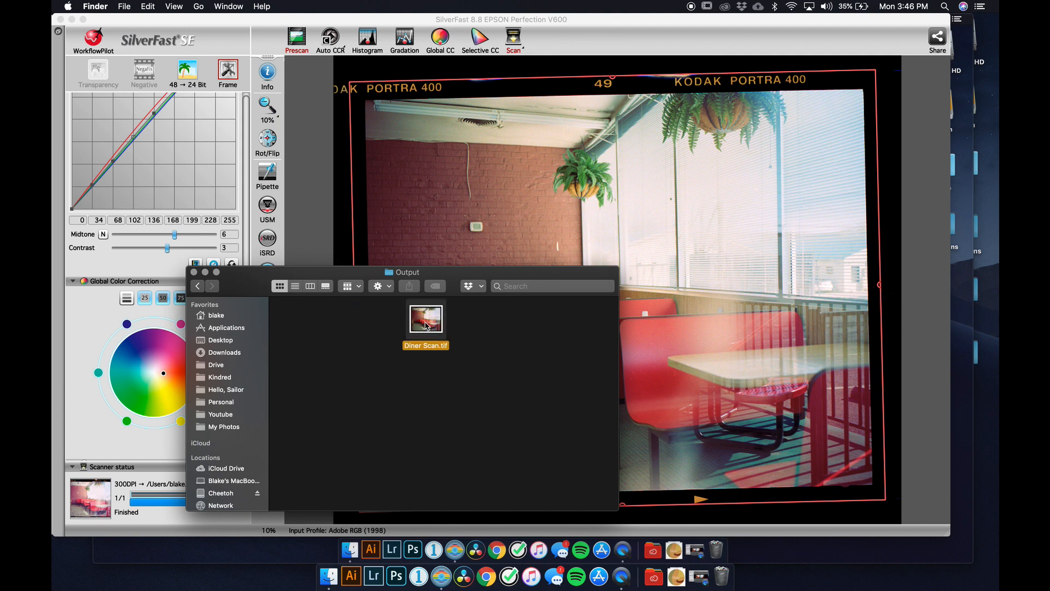
mouse_move(553, 285)
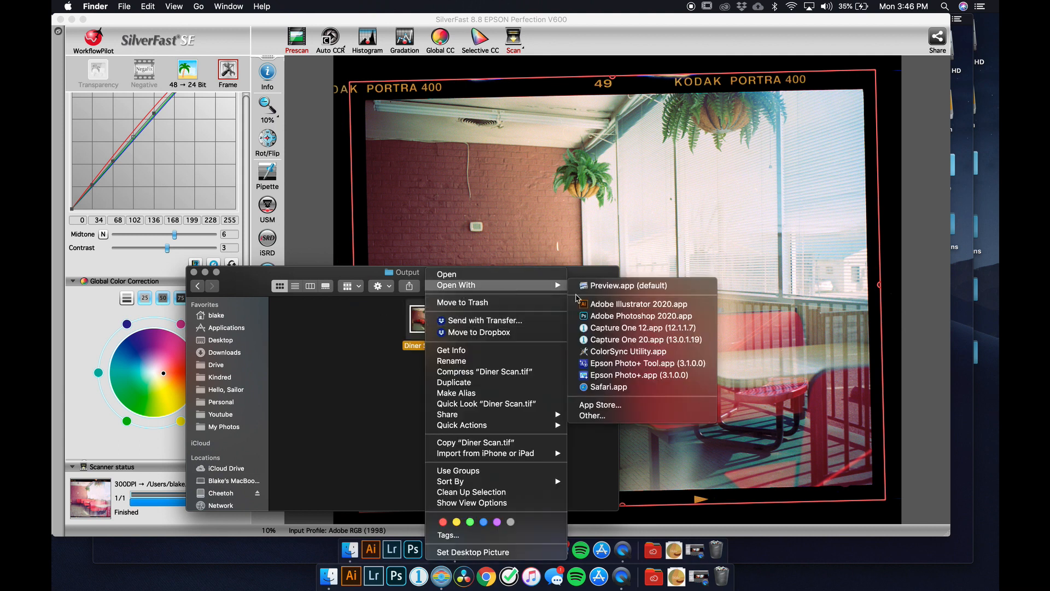
click(611, 316)
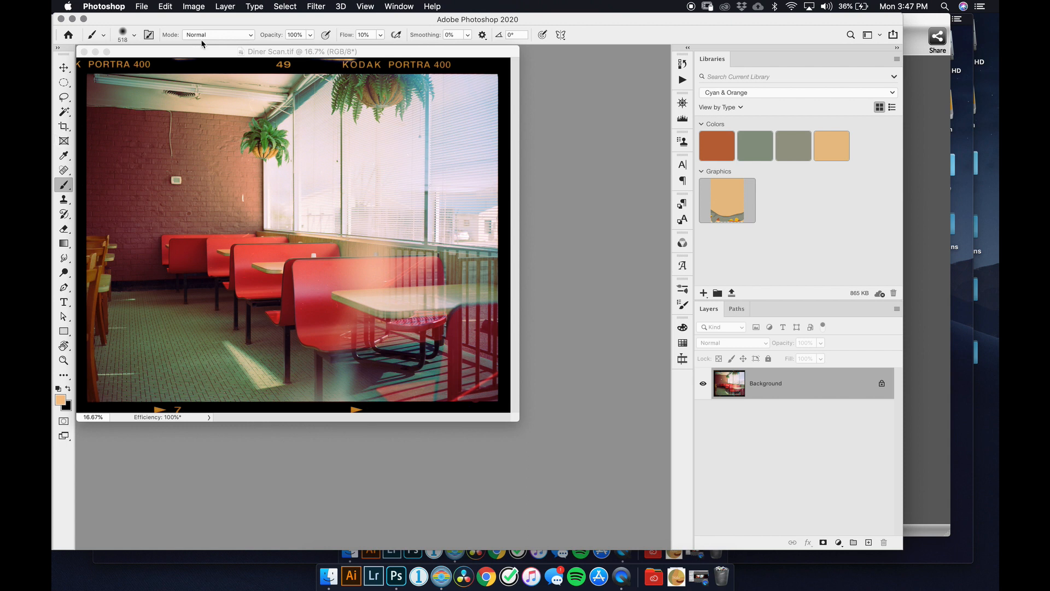
key(f)
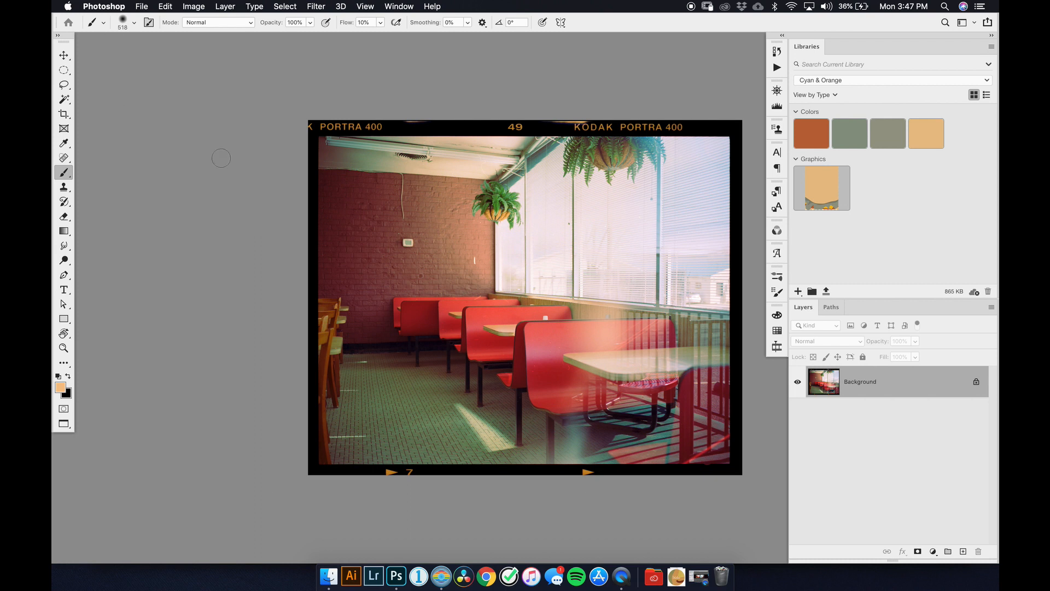
Duplicate the Background layer of the diner scan
key(super+plus)
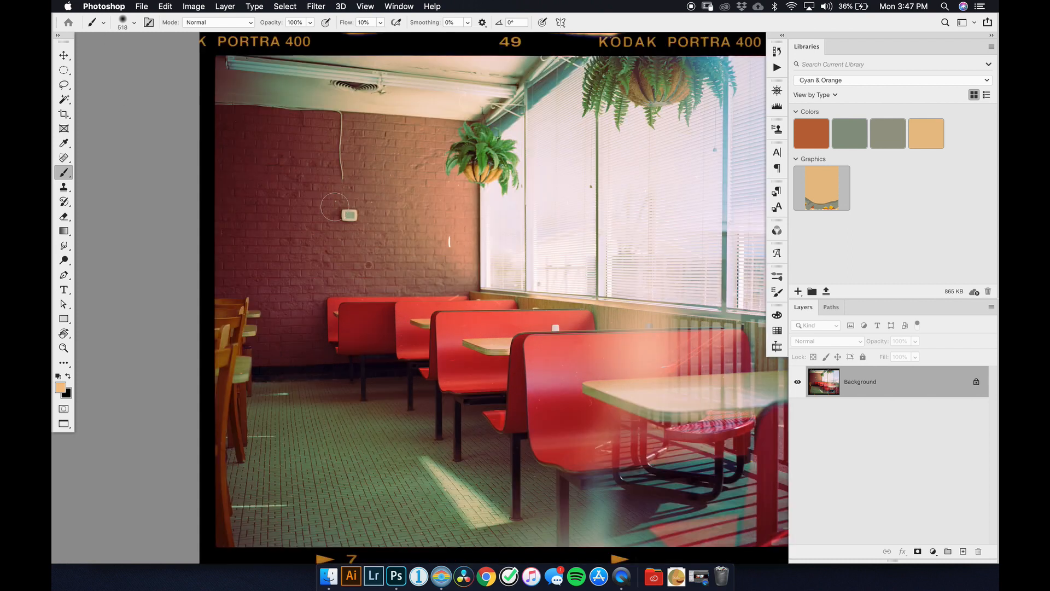
drag(612, 274, 544, 256)
key(super+minus)
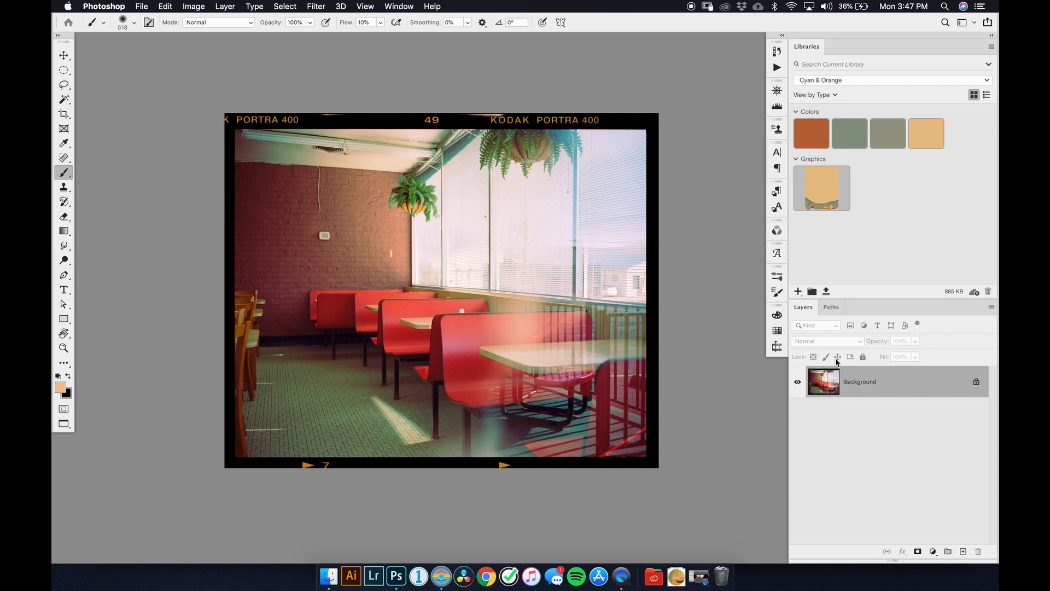
key(super+j)
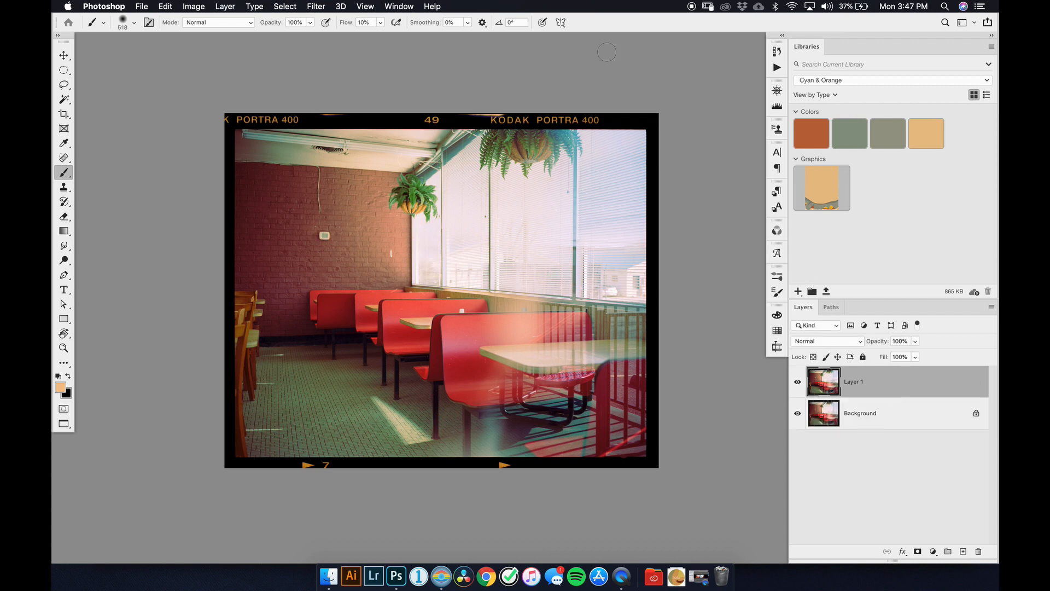
Start a crop with the 4:5 ratio cleared and place its left edge within the scan's black film border
key(c)
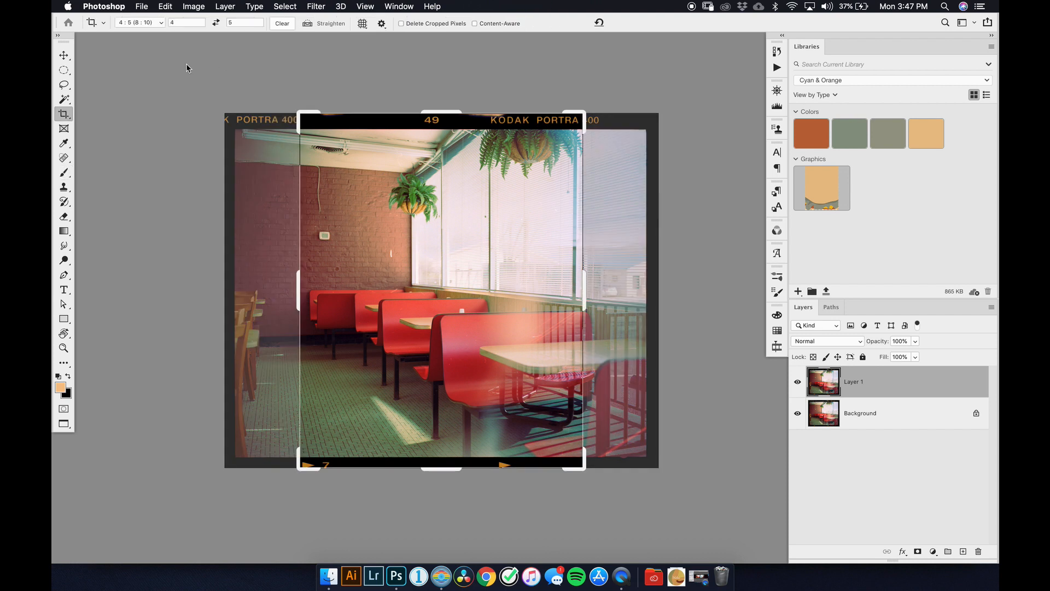
click(283, 23)
drag(299, 300, 265, 301)
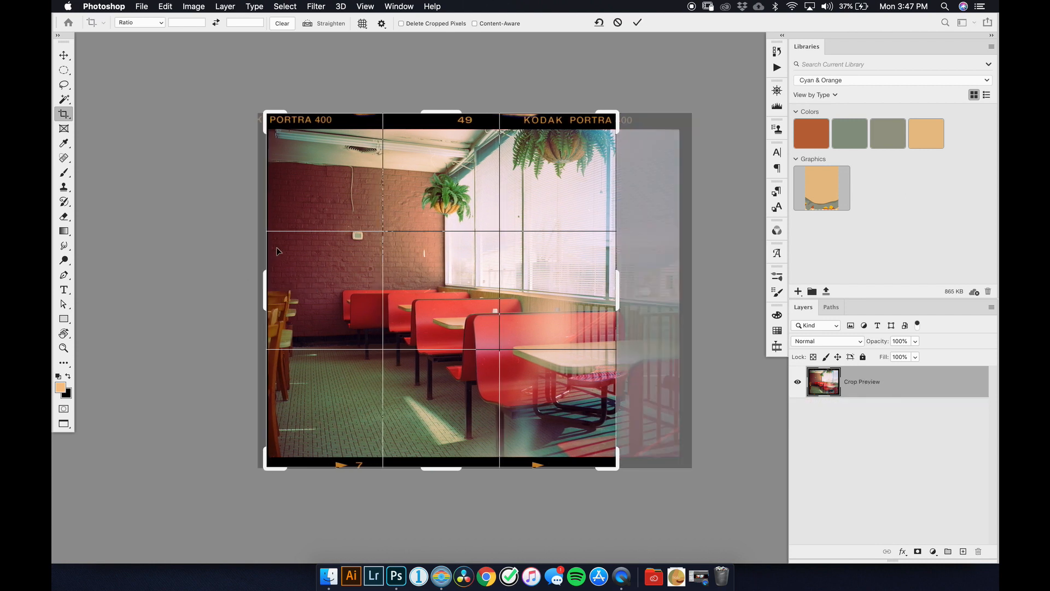
key(super+plus)
key(super+plus)
drag(156, 273, 301, 309)
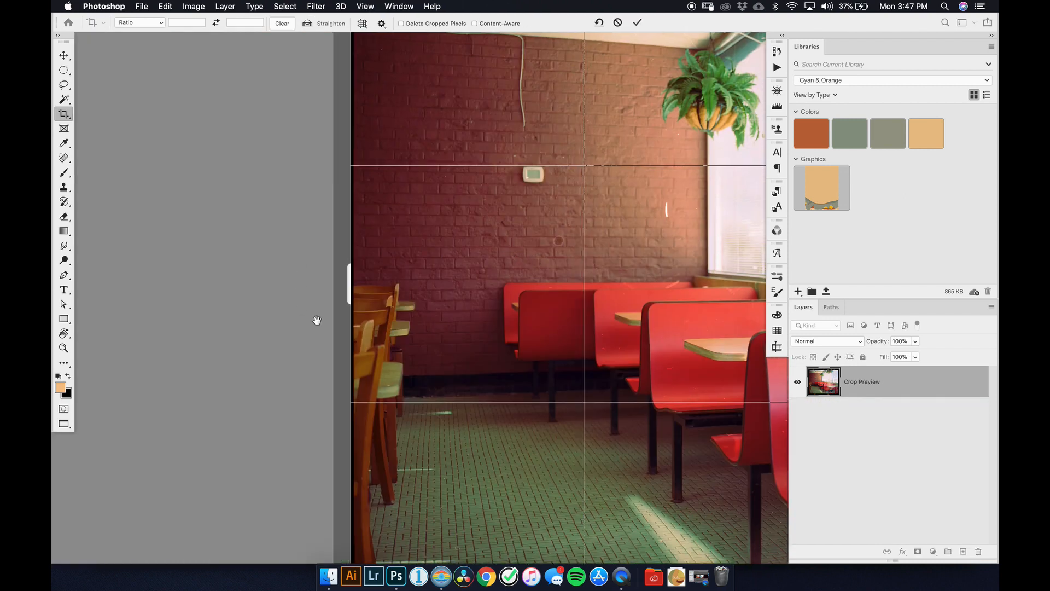
drag(348, 285, 348, 287)
Fit the crop's right, top and bottom edges within the black film border, leaving a thin frame, and apply the crop
scroll(399, 281, right, 15)
scroll(398, 281, up, 5)
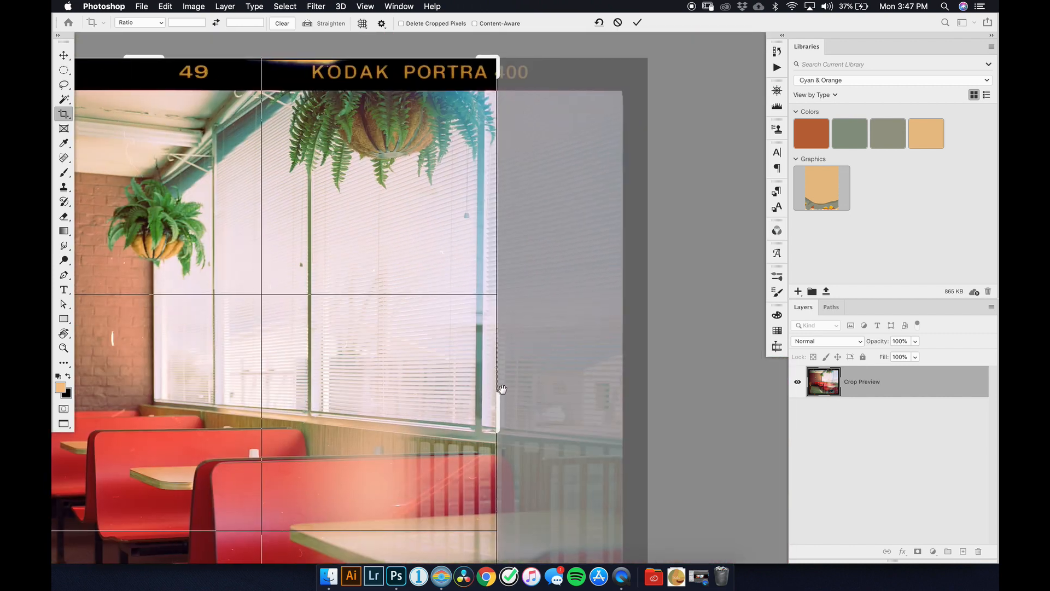
drag(497, 415, 563, 403)
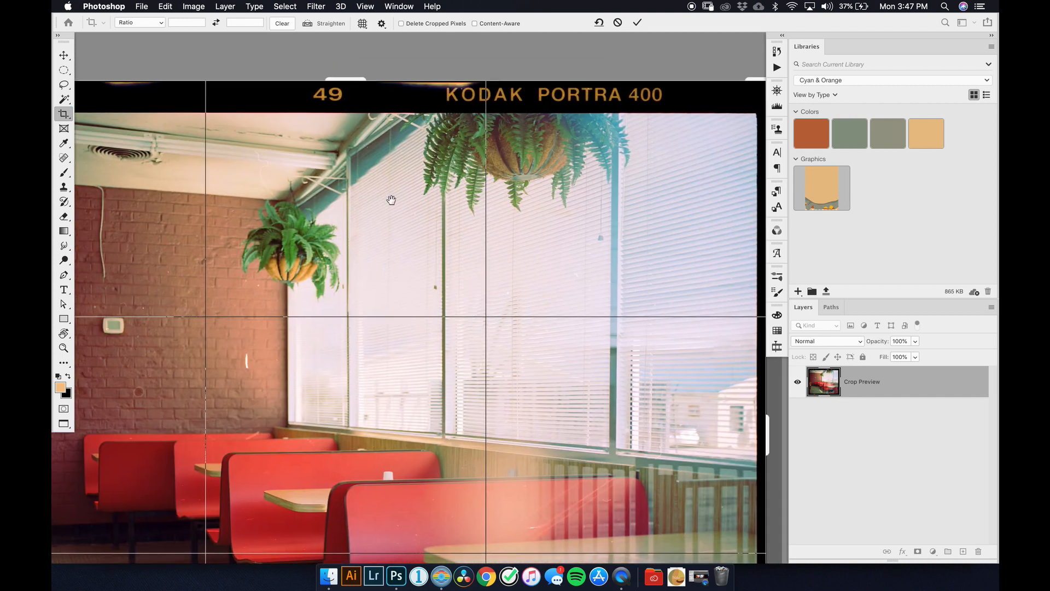
drag(346, 80, 346, 84)
drag(375, 276, 319, 98)
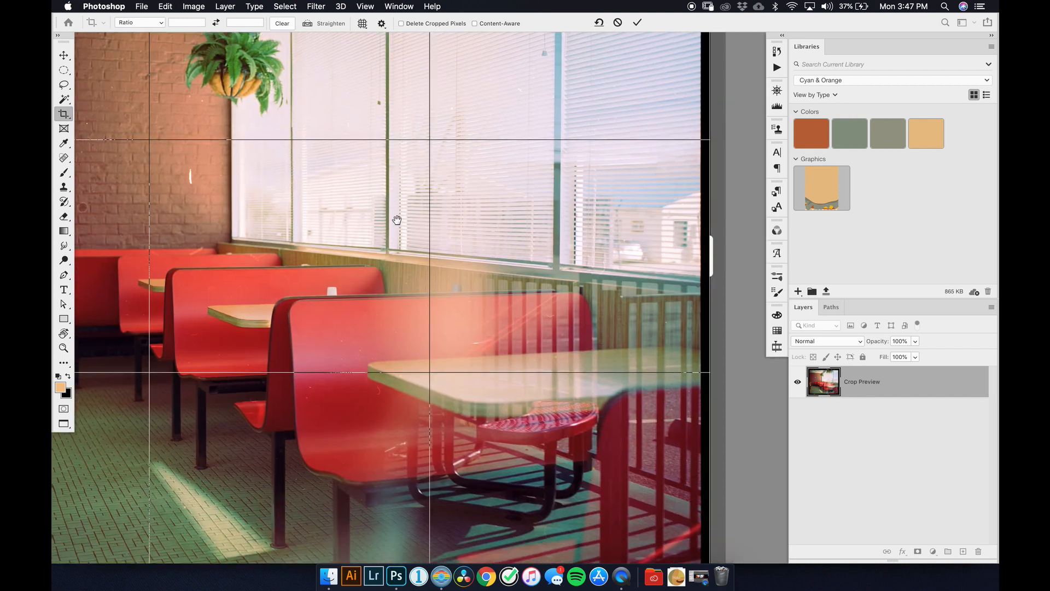
scroll(397, 220, down, 5)
drag(415, 429, 412, 425)
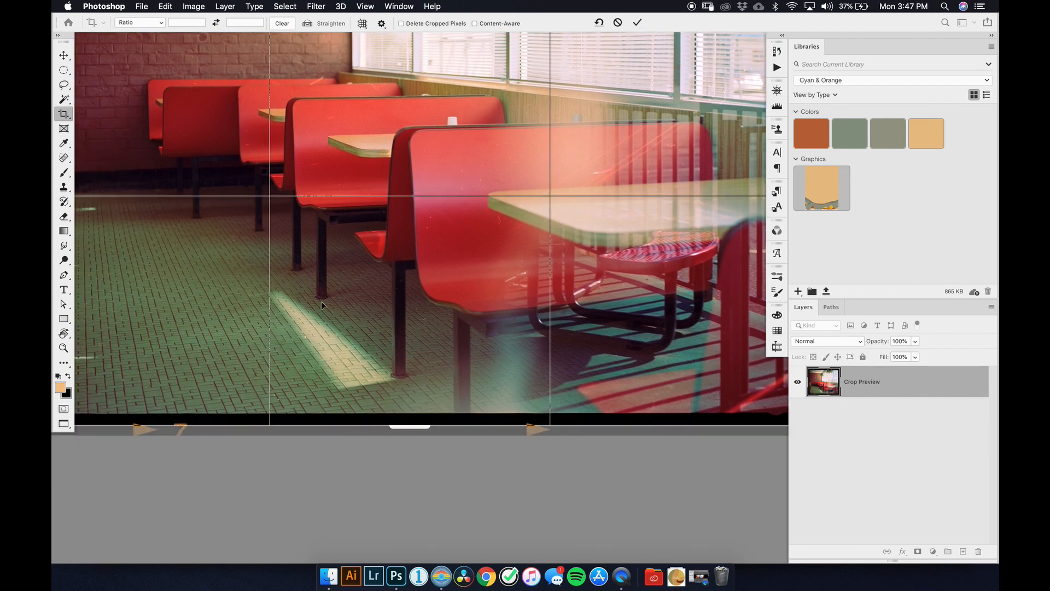
scroll(309, 219, up, 8)
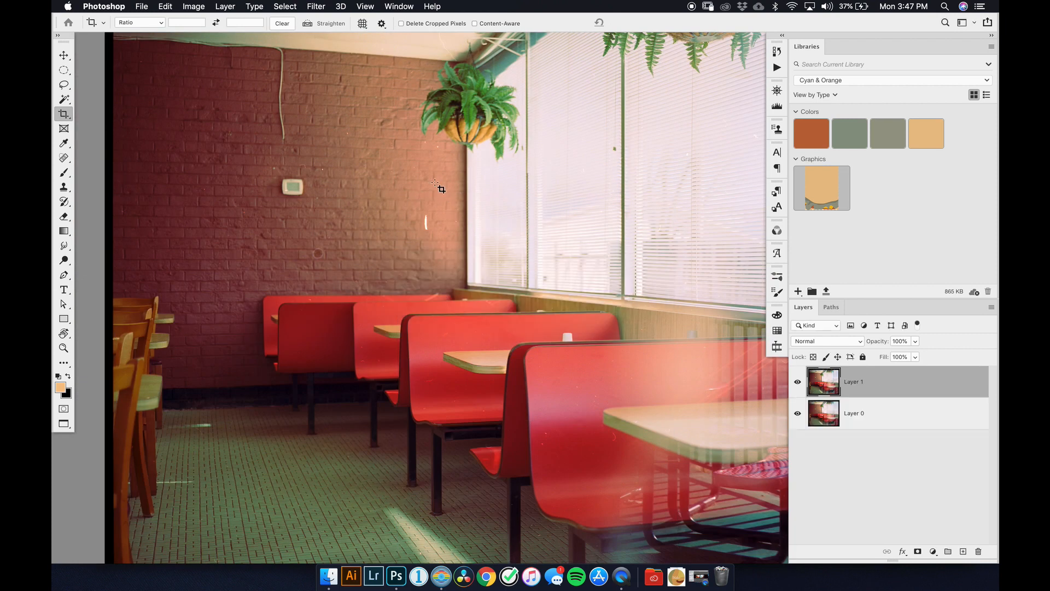
Convert Layer 1 to a smart object
key(super+0)
drag(455, 244, 390, 267)
key(super+minus)
drag(502, 231, 466, 208)
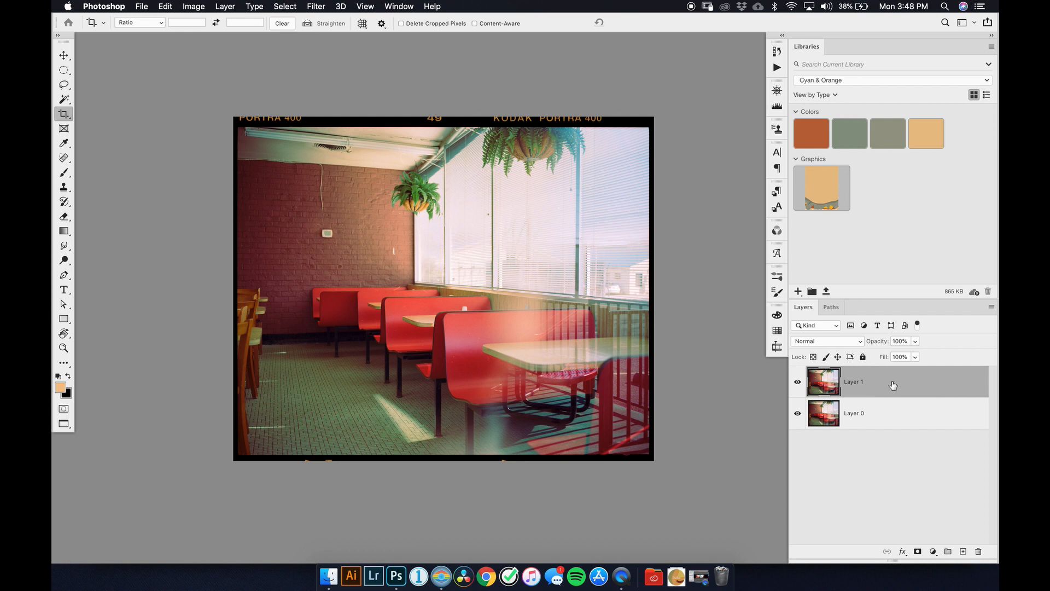
right_click(893, 385)
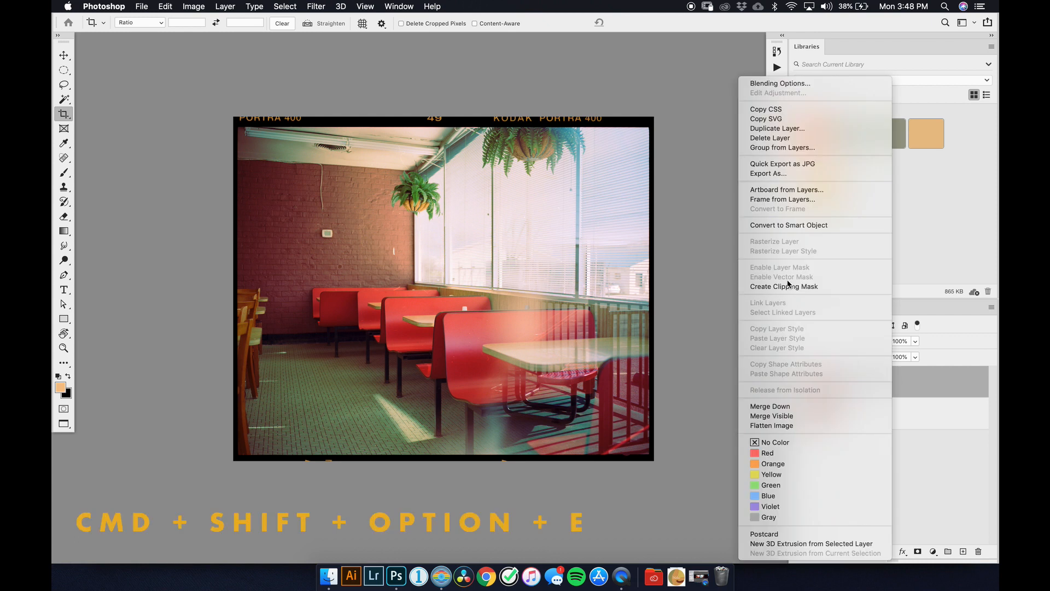
click(782, 226)
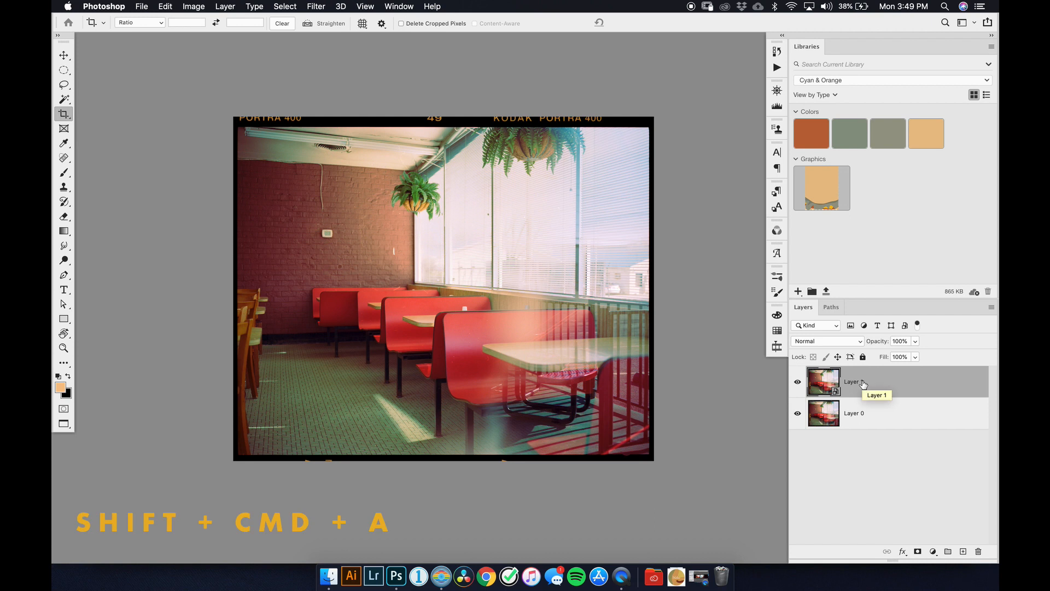
Apply the Camera Raw Filter to Layer 1 with the favorite 2020 Warm preset
click(295, 6)
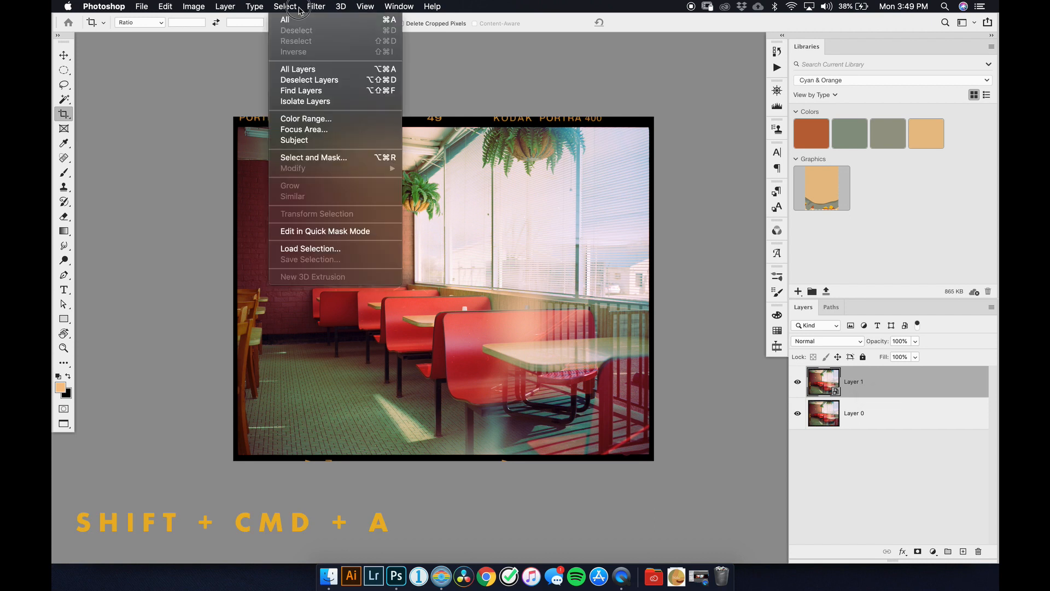
mouse_move(316, 6)
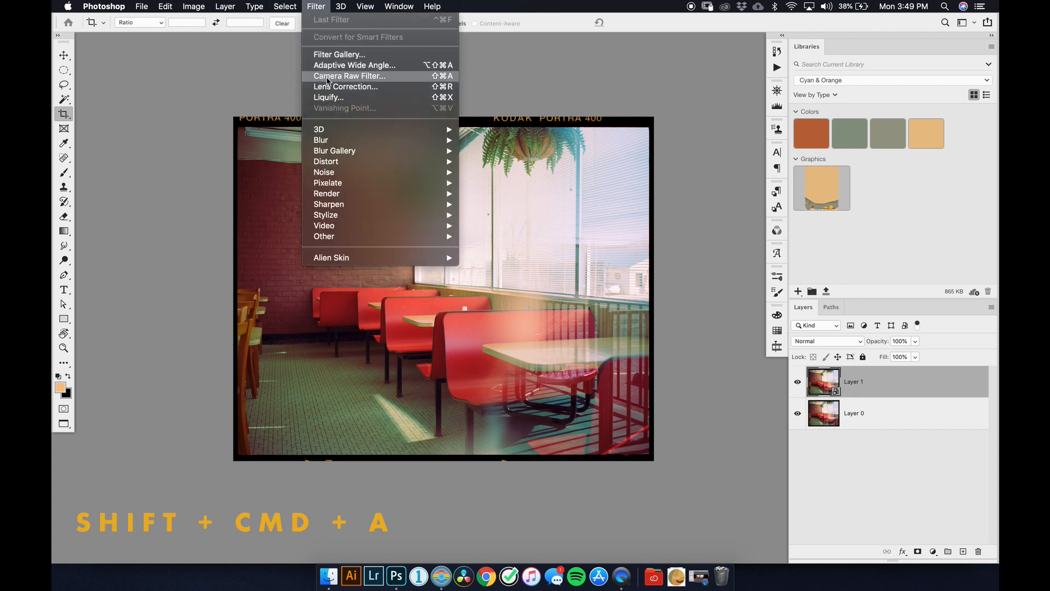
click(319, 7)
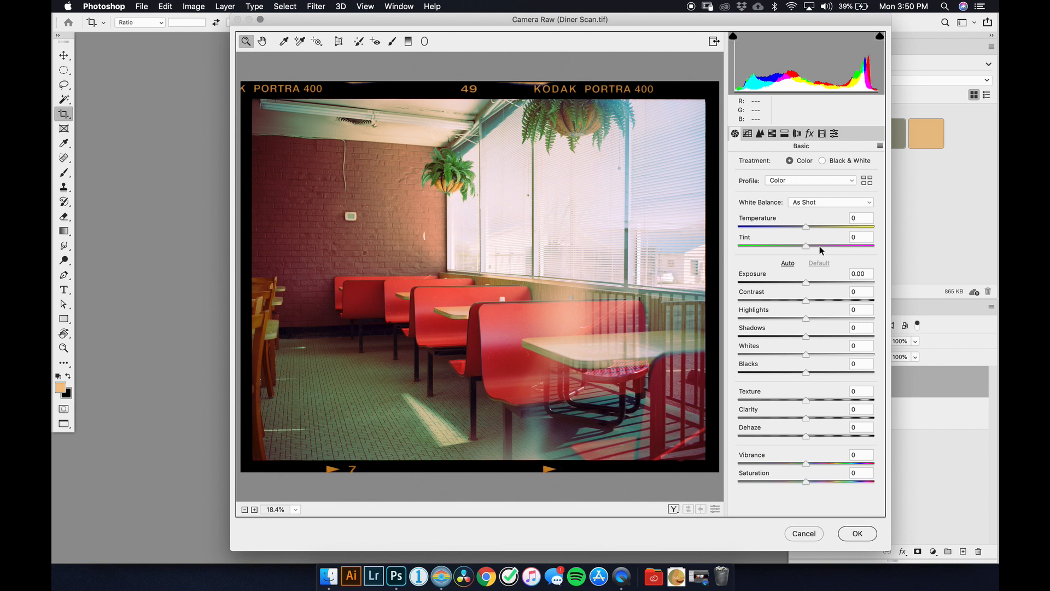
click(834, 134)
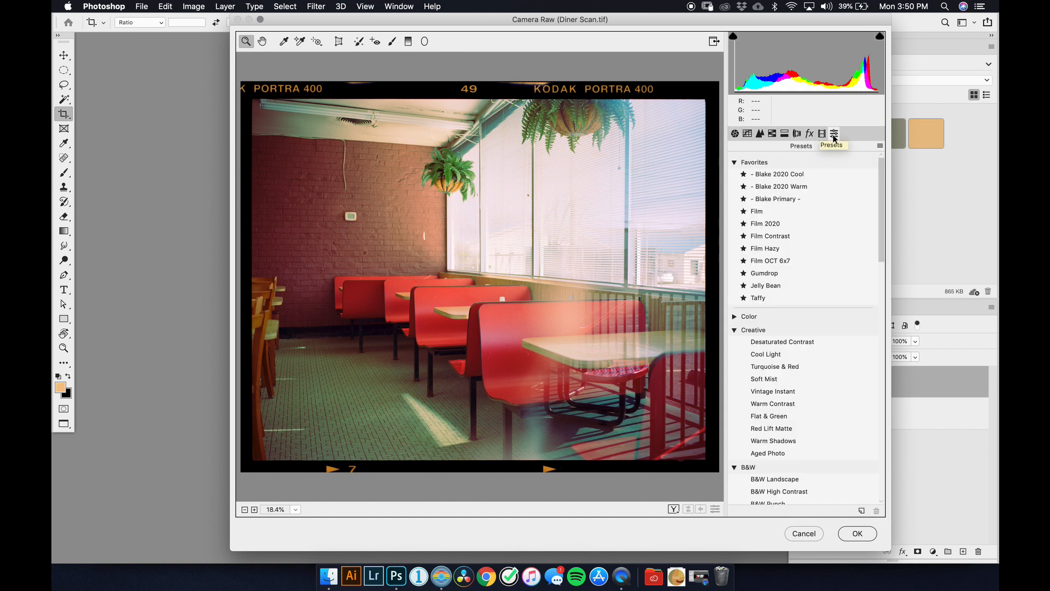
click(769, 187)
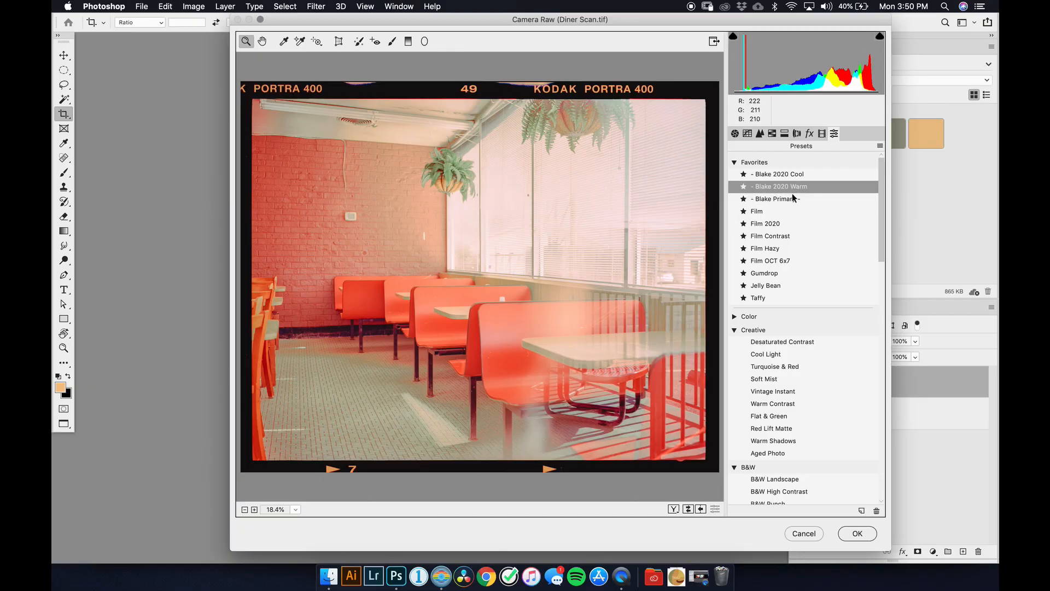
click(856, 533)
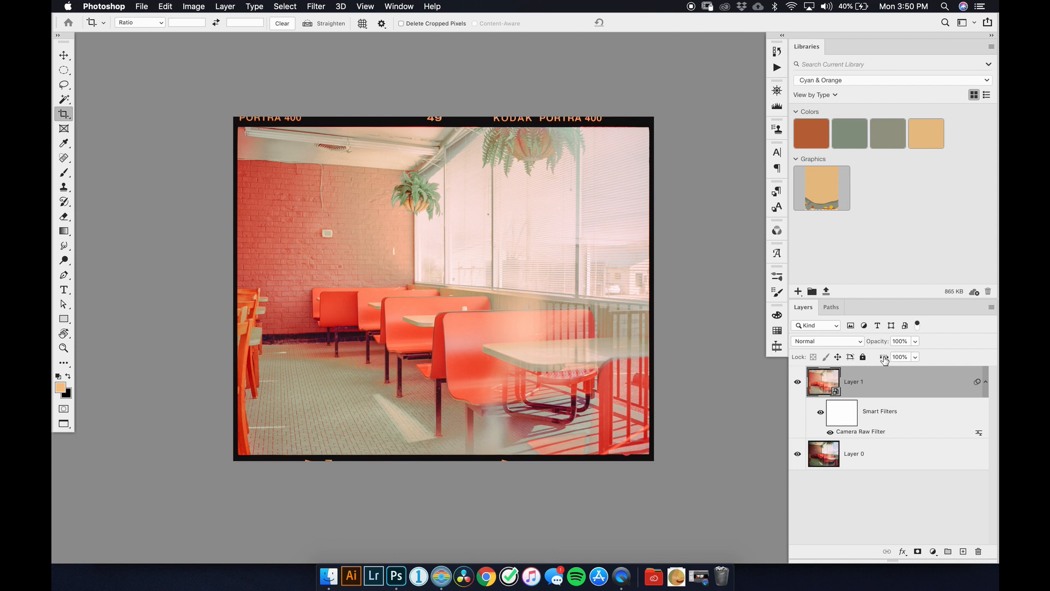
Lower Layer 1's opacity to 30% and compare the image with the layer hidden and shown
drag(885, 359, 842, 346)
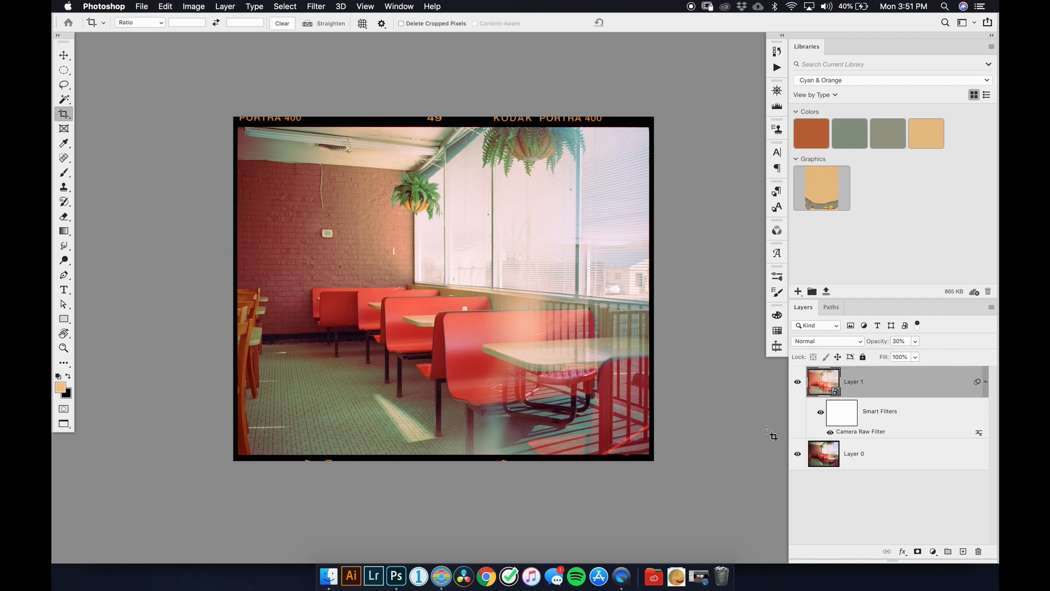
click(798, 381)
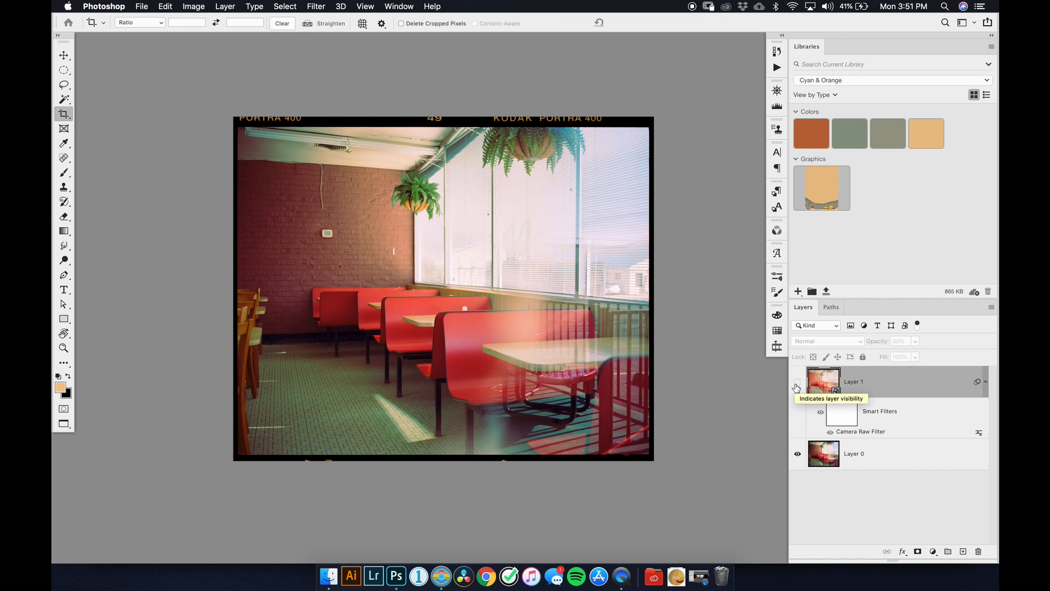
click(797, 382)
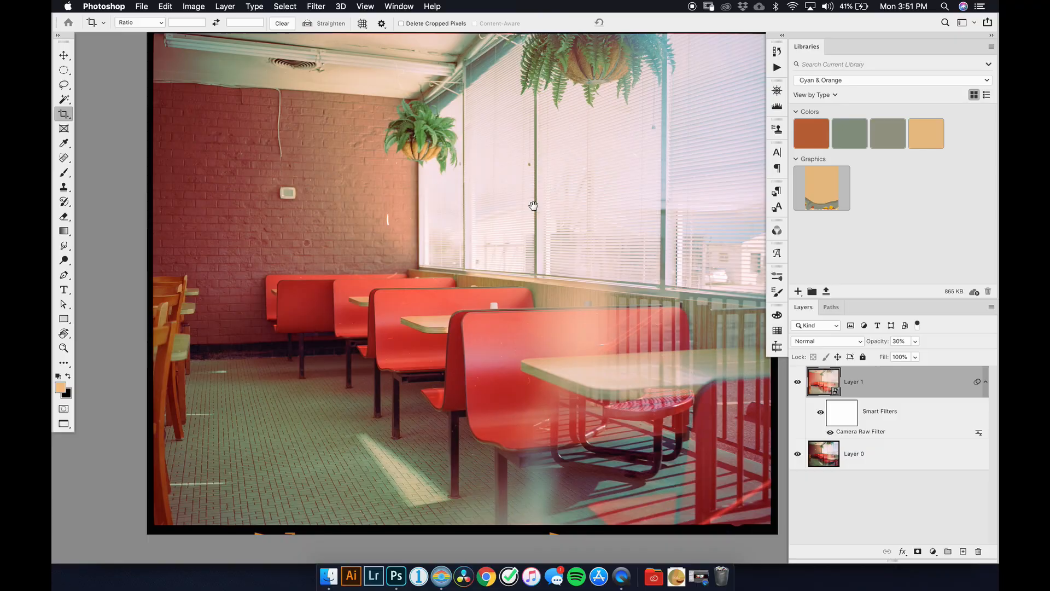
Create a new empty layer named Heal above Layer 1
drag(508, 191, 471, 223)
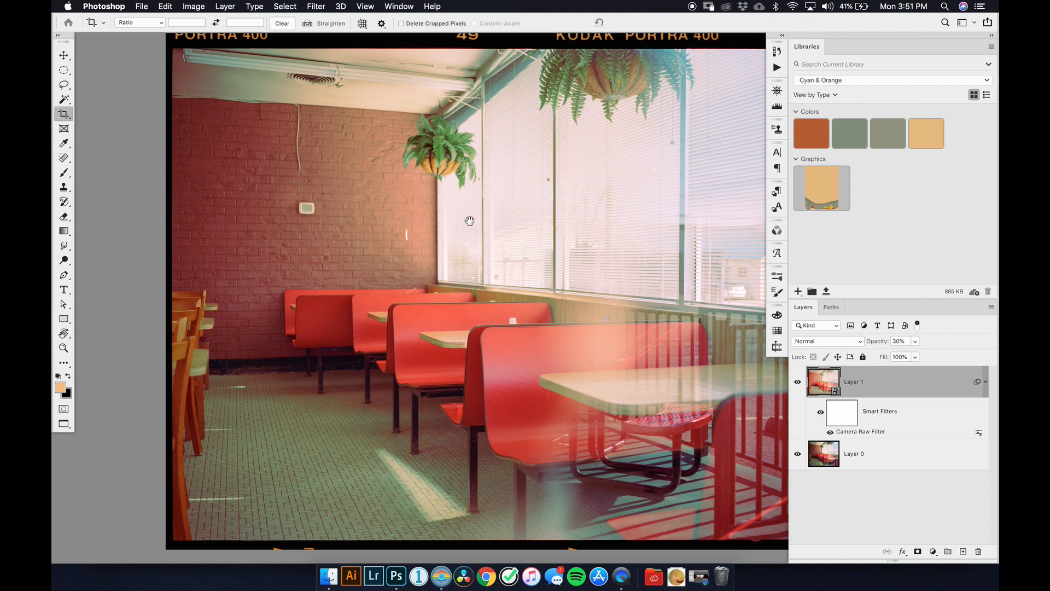
scroll(452, 182, down, 3)
scroll(475, 215, right, 3)
drag(523, 264, 614, 279)
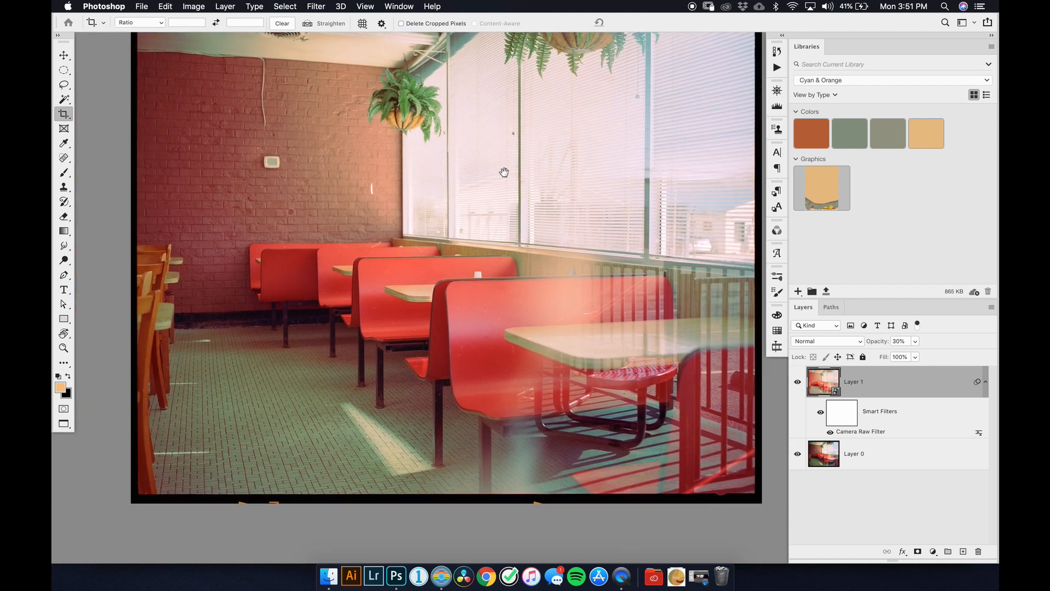
drag(450, 211, 392, 269)
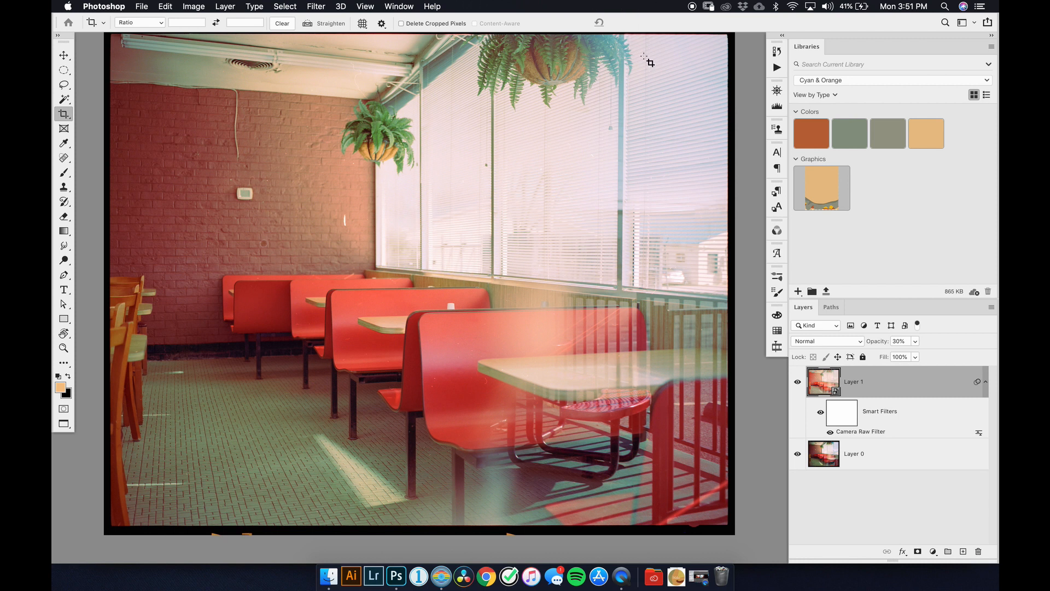
key(super)
key(super+shift+n)
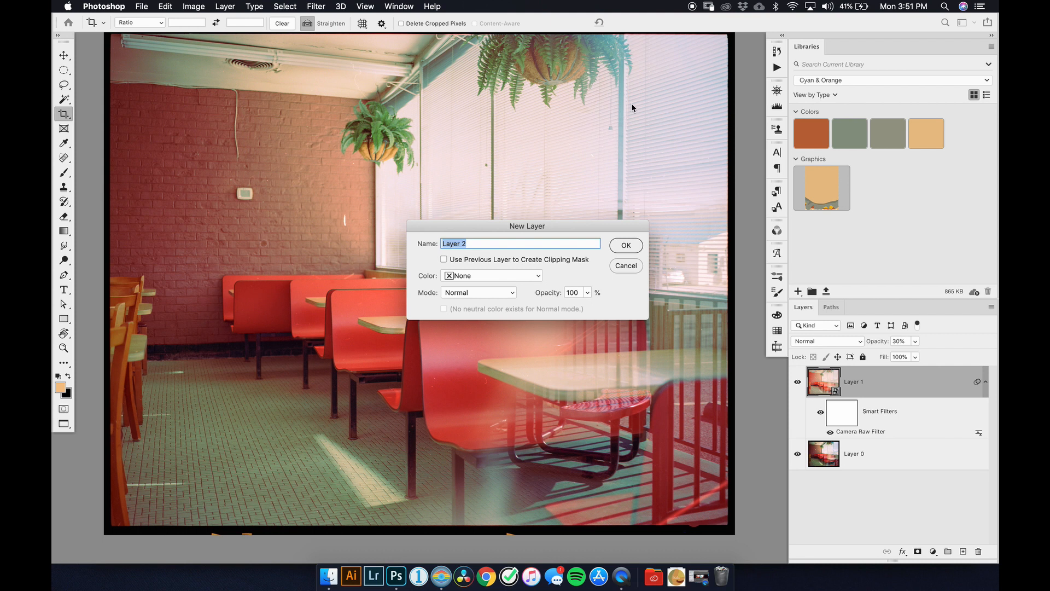
text(Heal)
key(Return)
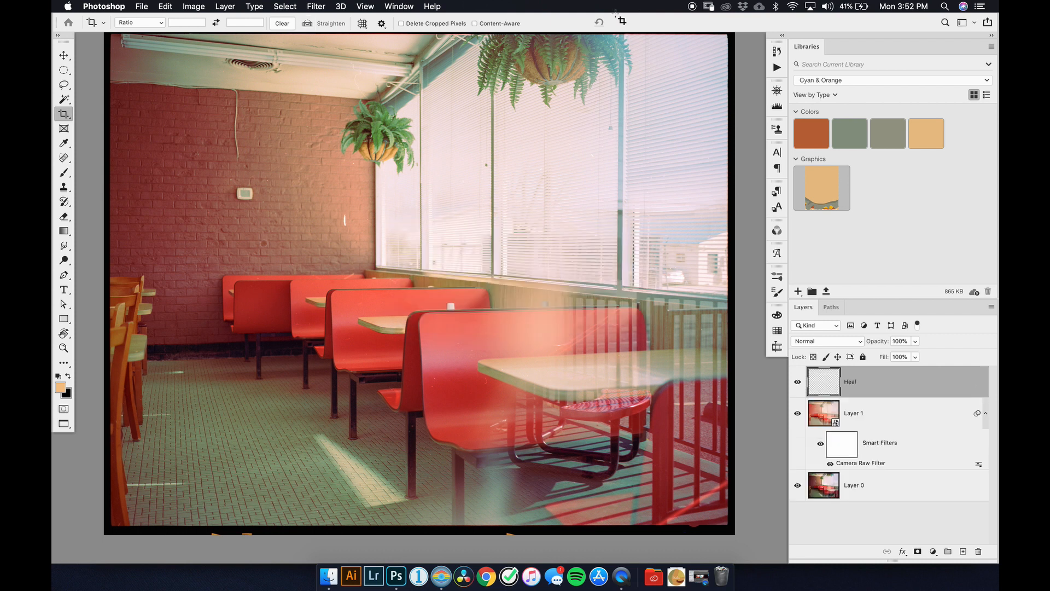
Heal the white scratch and dust specks on the brick wall beside the window with the Spot Healing Brush
click(64, 157)
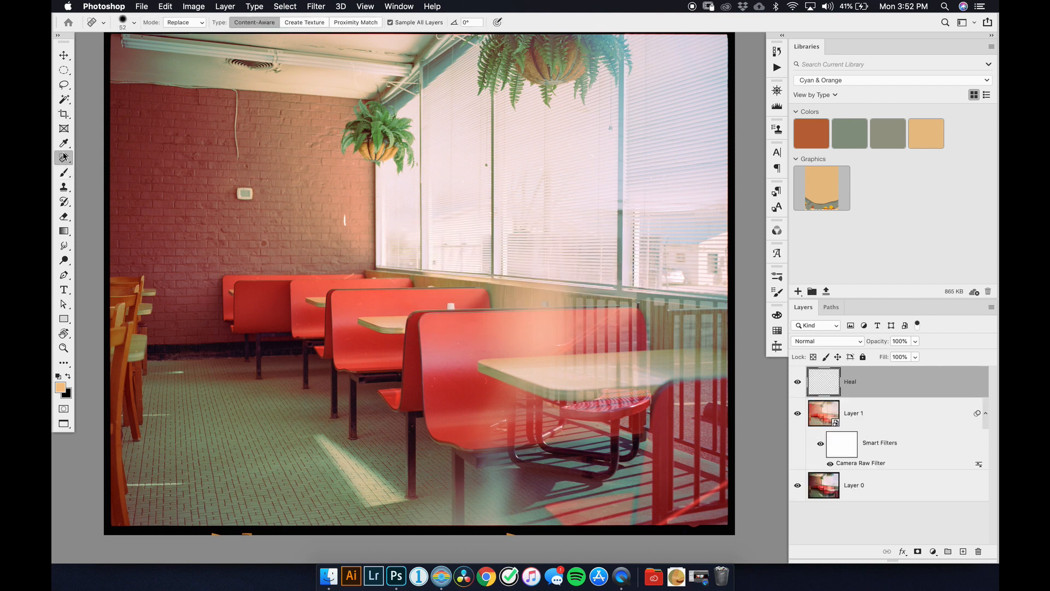
click(63, 159)
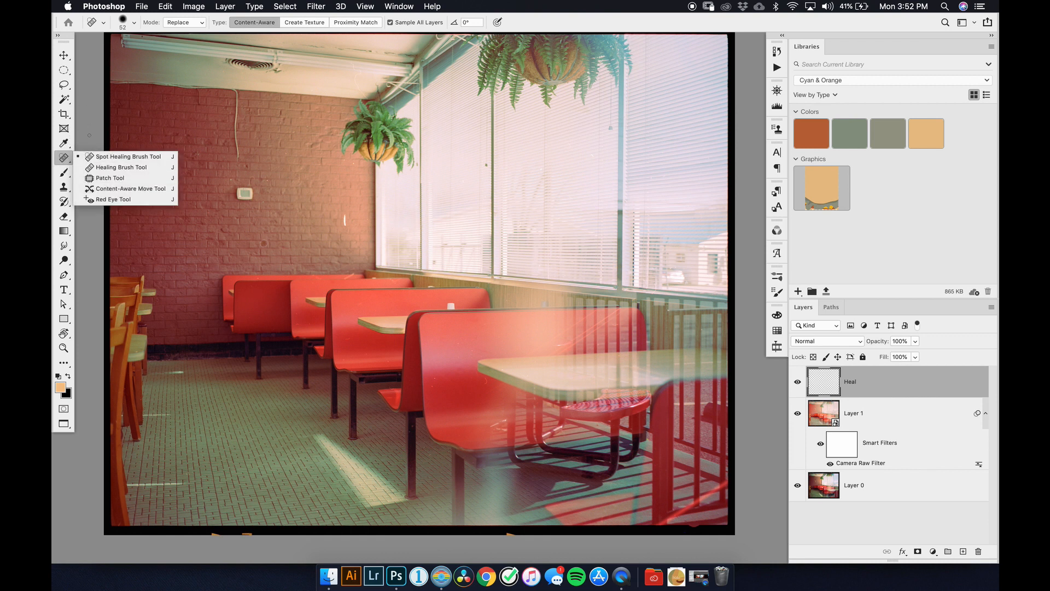
click(99, 160)
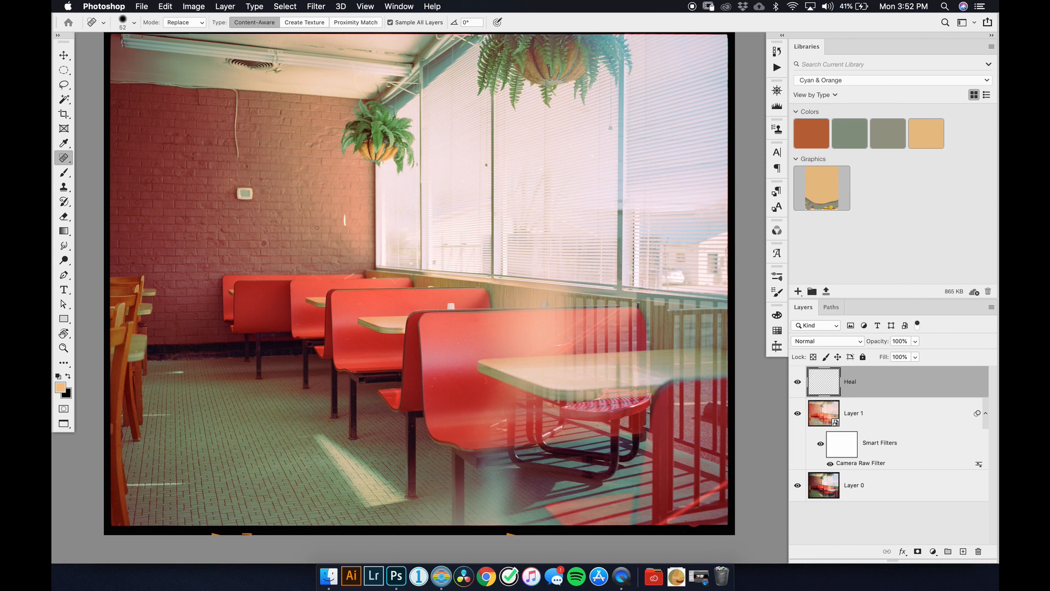
key(z)
mouse_move(348, 219)
mouse_down()
mouse_move(402, 215)
mouse_move(383, 211)
mouse_move(373, 225)
mouse_move(357, 213)
mouse_move(370, 213)
mouse_move(368, 249)
mouse_move(365, 203)
mouse_up()
key(j)
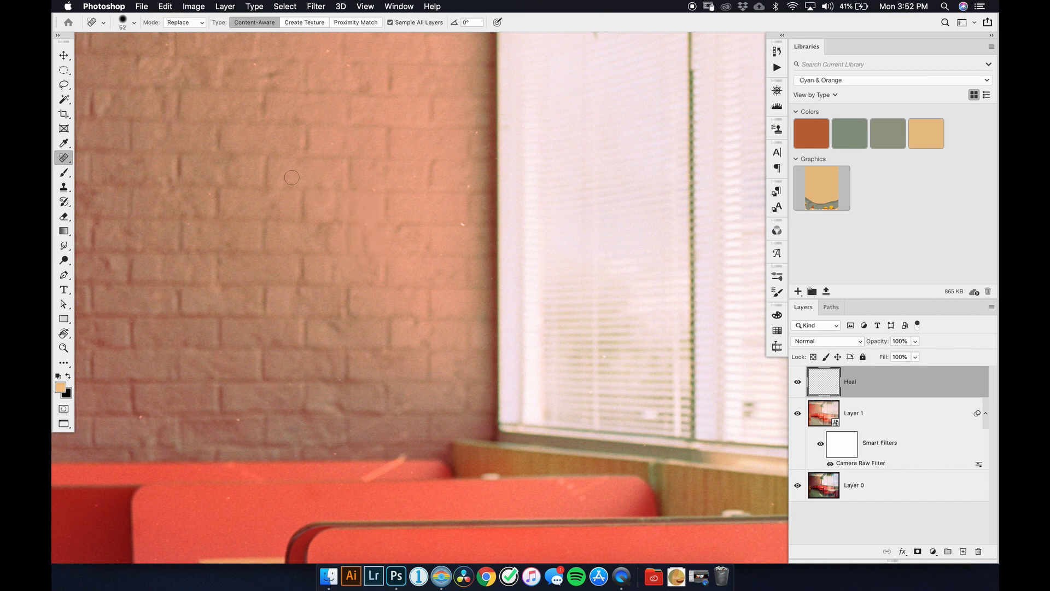
drag(425, 227, 442, 262)
drag(474, 204, 506, 199)
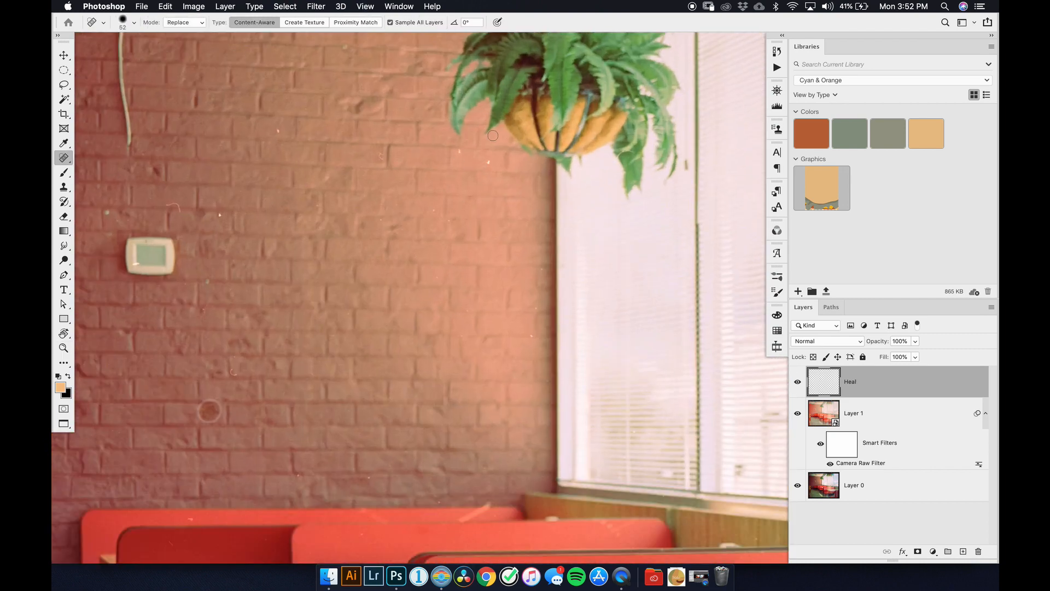
Spot-heal the remaining white dust specks on the brick wall below the hanging fern and around the thermostat
click(487, 162)
click(459, 152)
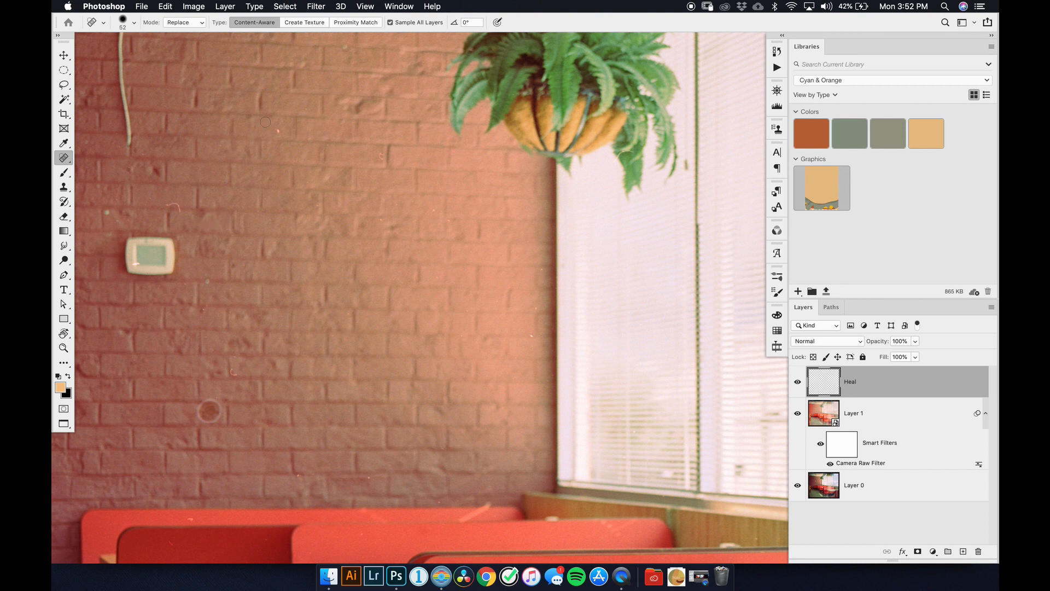
drag(119, 222, 181, 208)
click(171, 201)
click(271, 270)
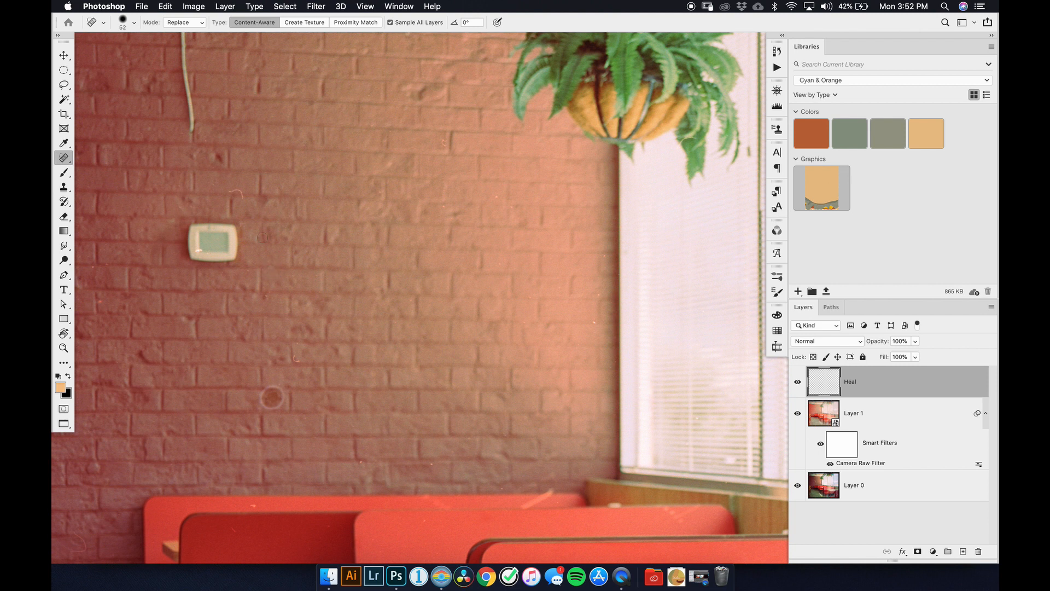
Enlarge the healing brush to 264 and paint over the thermostat to remove it from the brick wall
key(super+minus)
key(super+plus)
drag(148, 234, 392, 211)
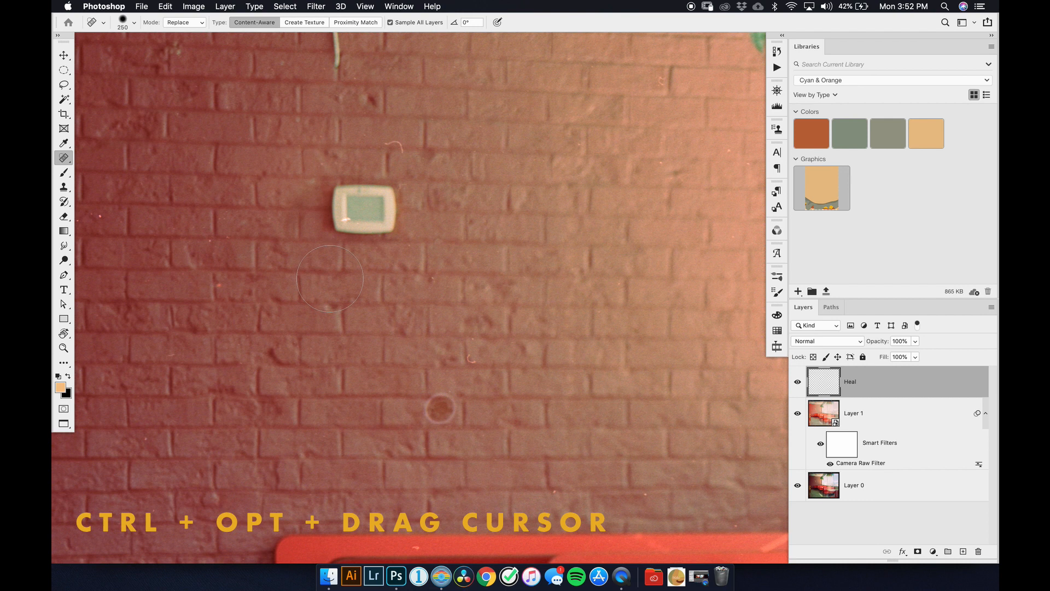
mouse_move(387, 250)
mouse_down()
mouse_move(421, 251)
mouse_move(348, 253)
mouse_move(393, 250)
mouse_move(397, 227)
mouse_move(372, 198)
mouse_move(342, 214)
mouse_move(351, 229)
mouse_move(376, 214)
mouse_move(361, 224)
mouse_move(351, 192)
mouse_move(392, 208)
mouse_up()
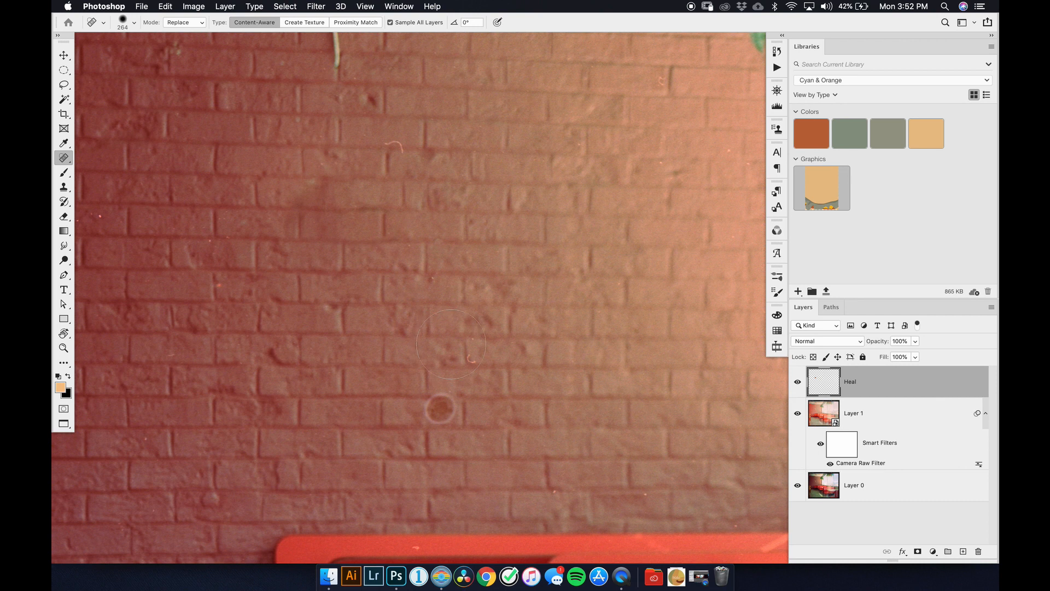
Reduce the healing brush size to 104 and remove the round spot from the lower brick wall
ctrl+alt+drag(450, 344, 420, 356)
mouse_move(438, 408)
mouse_down()
mouse_move(430, 411)
mouse_move(443, 396)
mouse_up()
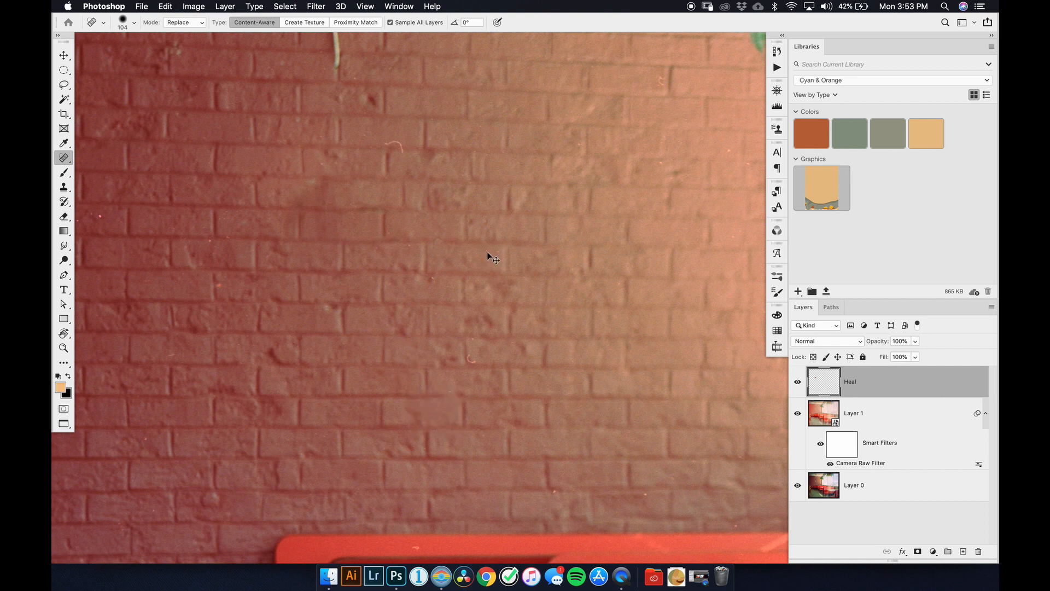
Examine the healed brick wall within the whole photo
key(super+minus)
key(super+minus)
key(super+minus)
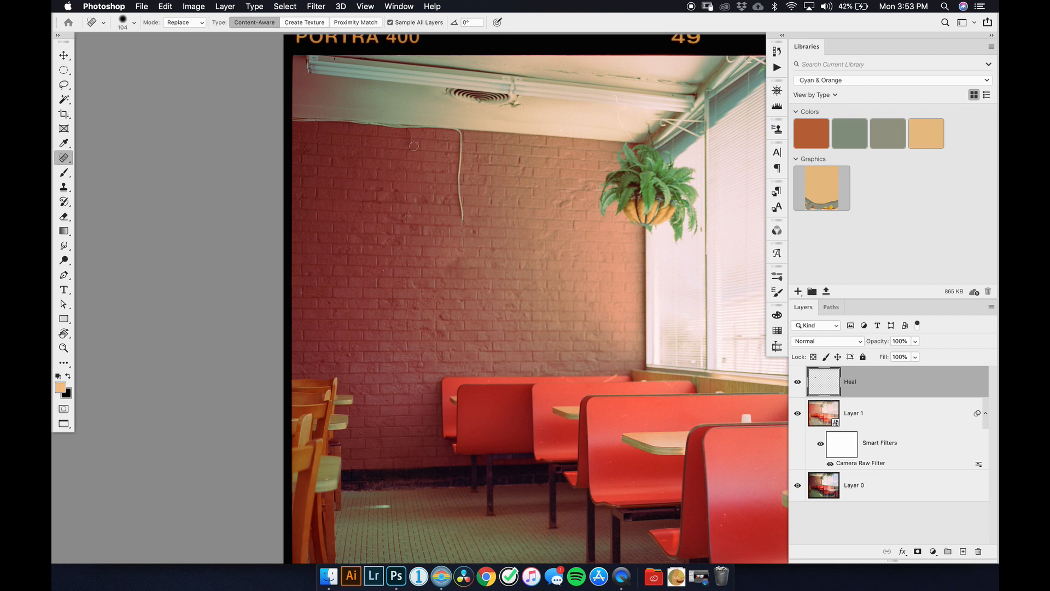
drag(611, 247, 551, 240)
key(super+minus)
key(super+minus)
scroll(565, 265, right, 3)
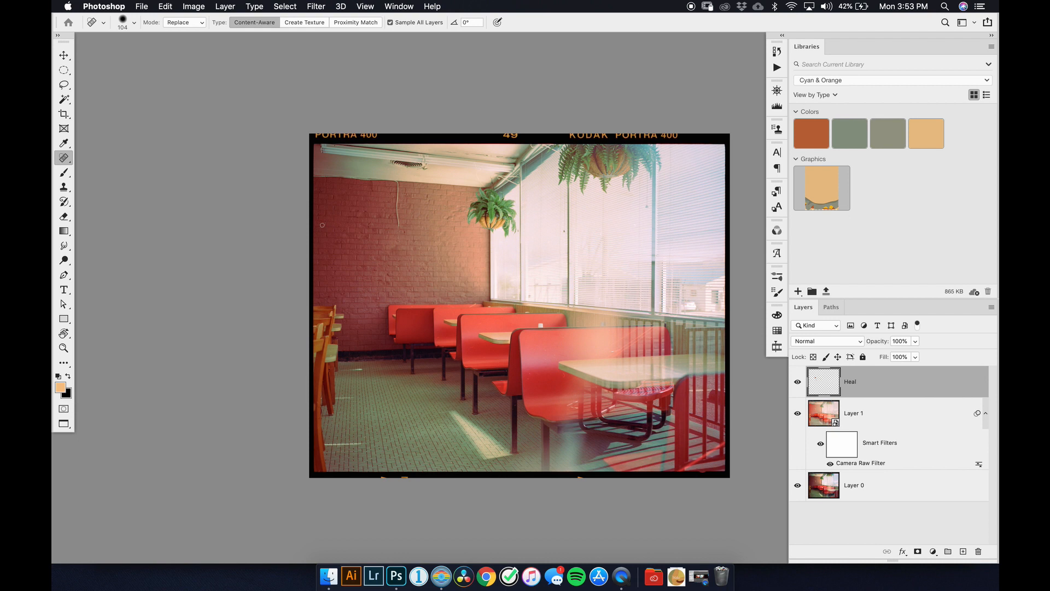
drag(390, 268, 379, 293)
Add a Color Balance adjustment layer above the Heal layer
click(933, 552)
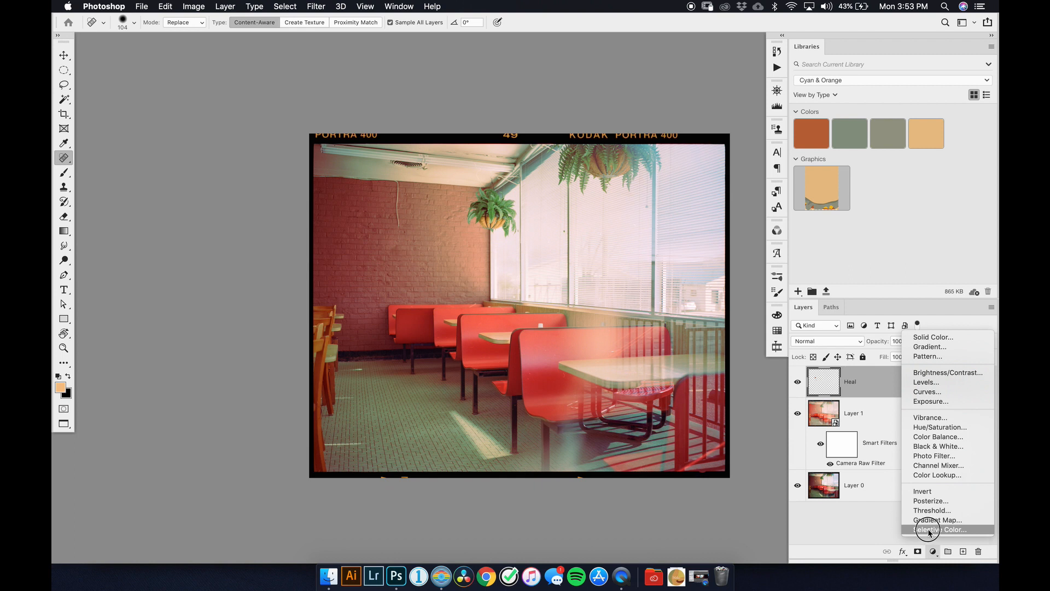
click(934, 552)
click(933, 552)
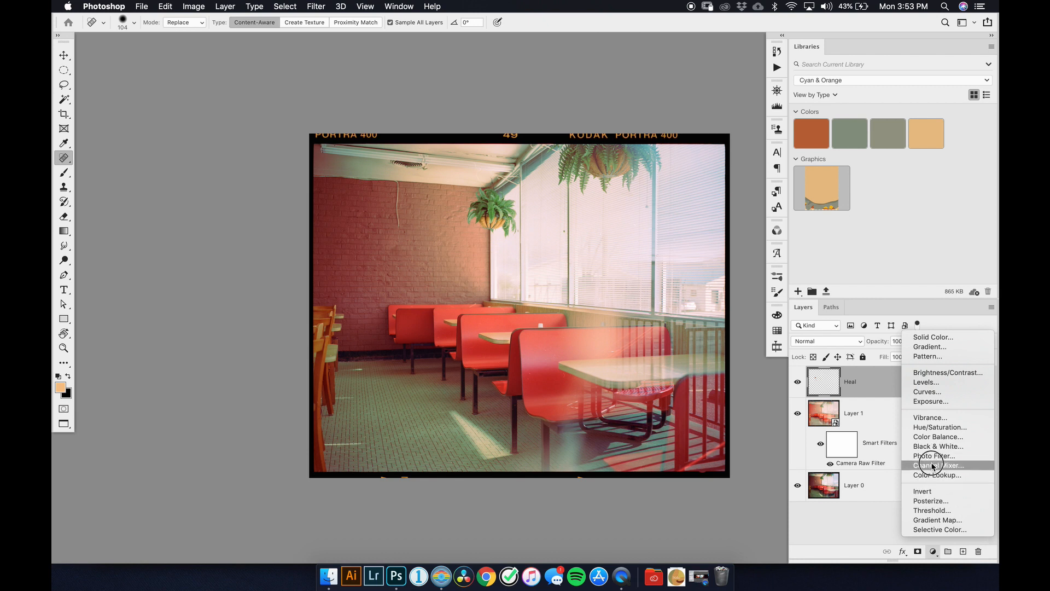
click(935, 436)
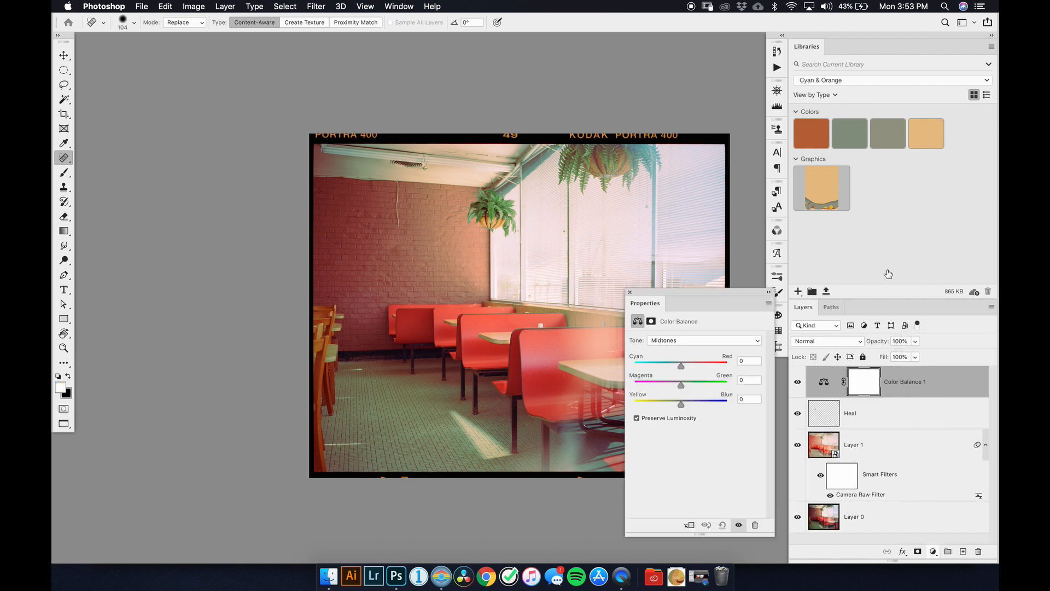
Set the Color Balance midtones to Cyan–Red +11 and Yellow–Blue -8, and nudge Magenta–Green slightly toward green
click(676, 342)
click(677, 344)
drag(680, 407, 677, 410)
drag(681, 369, 686, 369)
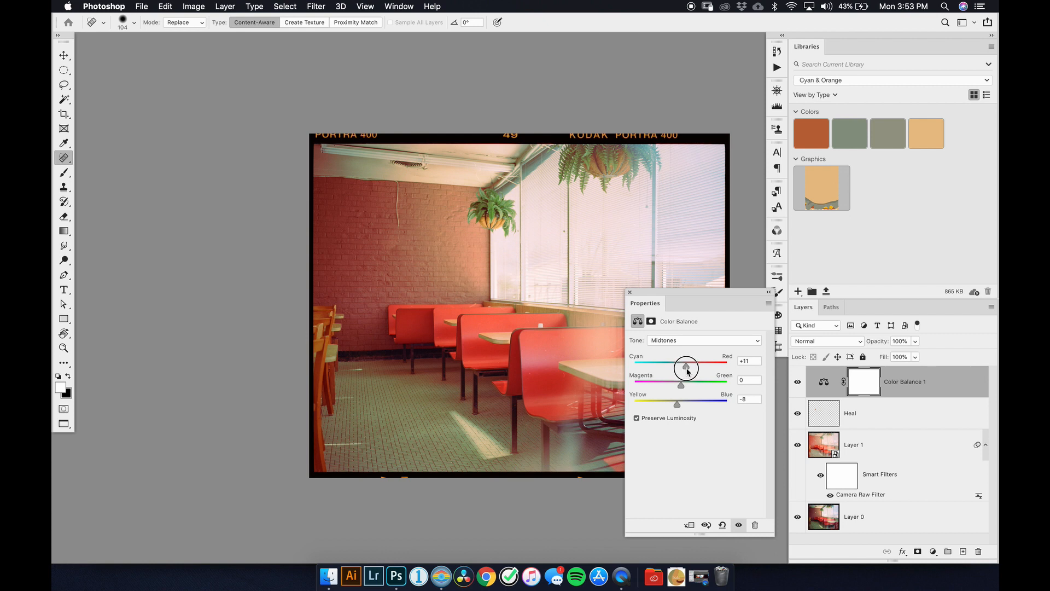
drag(683, 388, 686, 388)
drag(686, 392, 681, 390)
drag(683, 387, 684, 386)
click(630, 292)
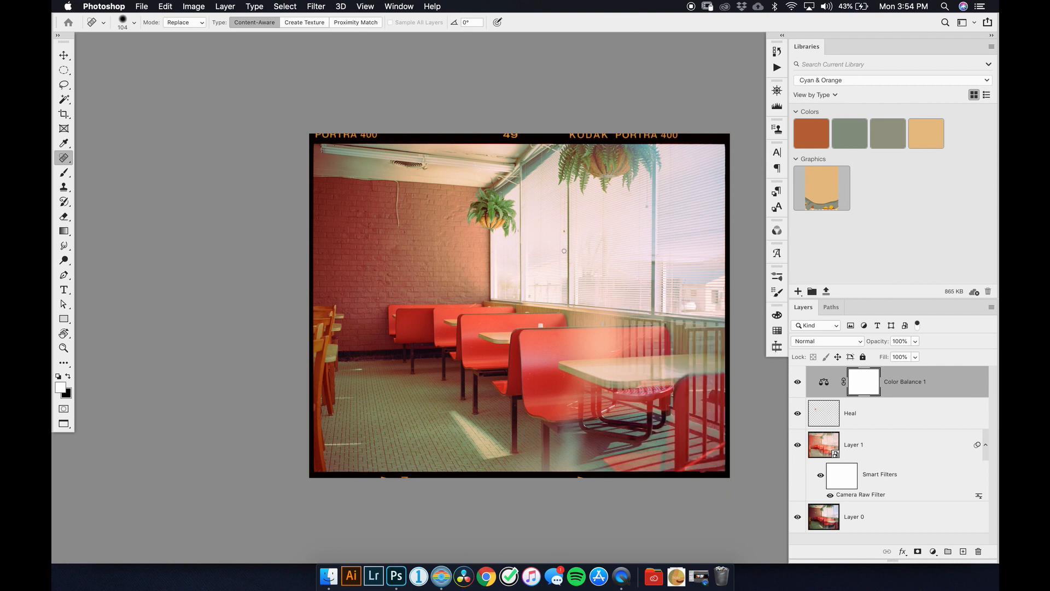
Compare the photo with the Color Balance layer hidden and shown, and lower the layer's opacity to 71%
drag(497, 282, 463, 263)
click(797, 382)
click(797, 383)
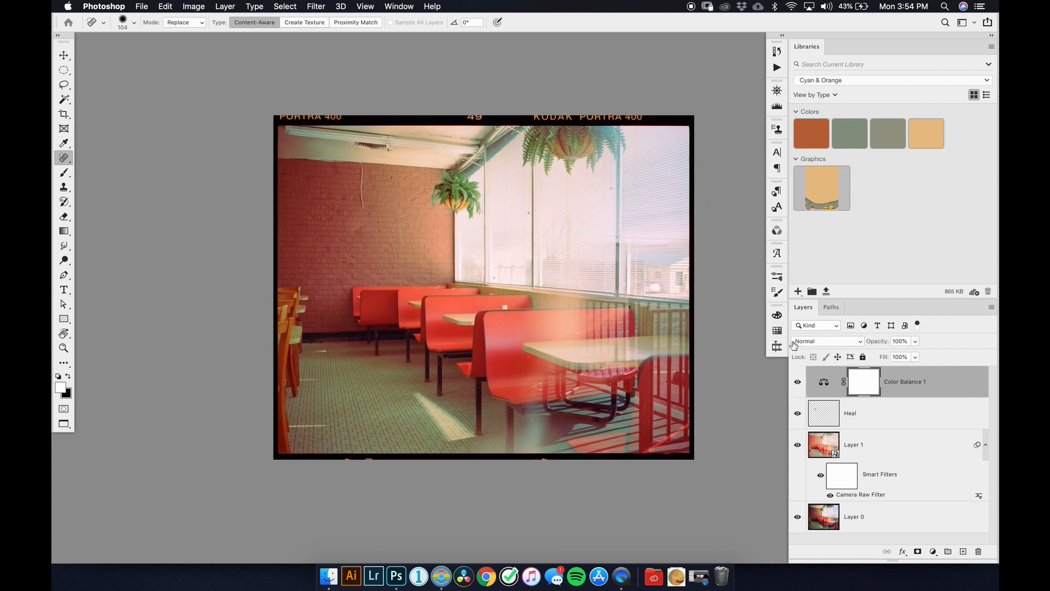
drag(876, 341, 849, 351)
Add a Hue/Saturation adjustment layer above Color Balance 1 and raise the saturation slightly
click(933, 551)
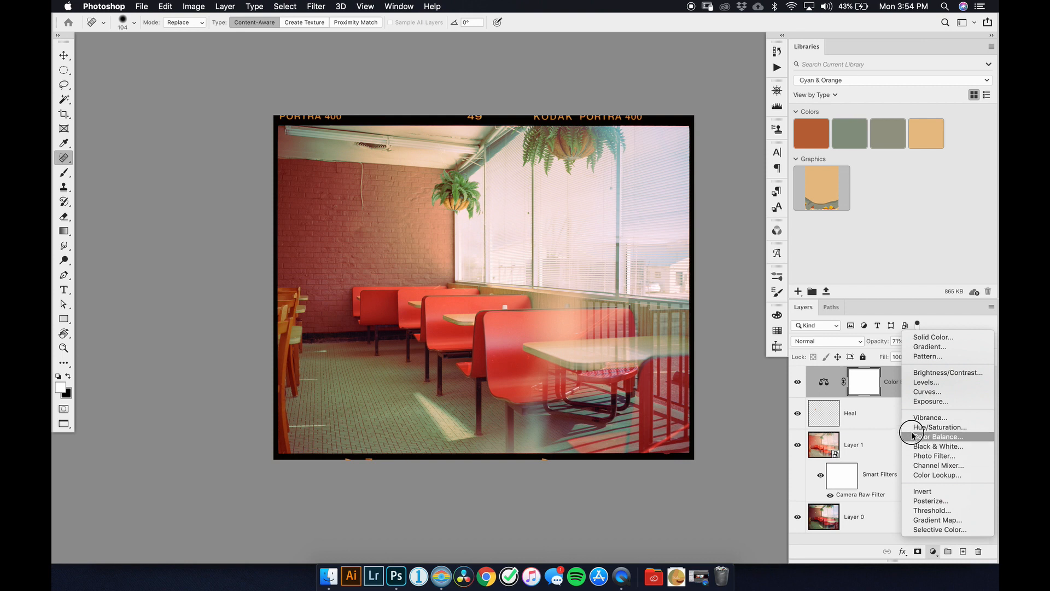
click(914, 427)
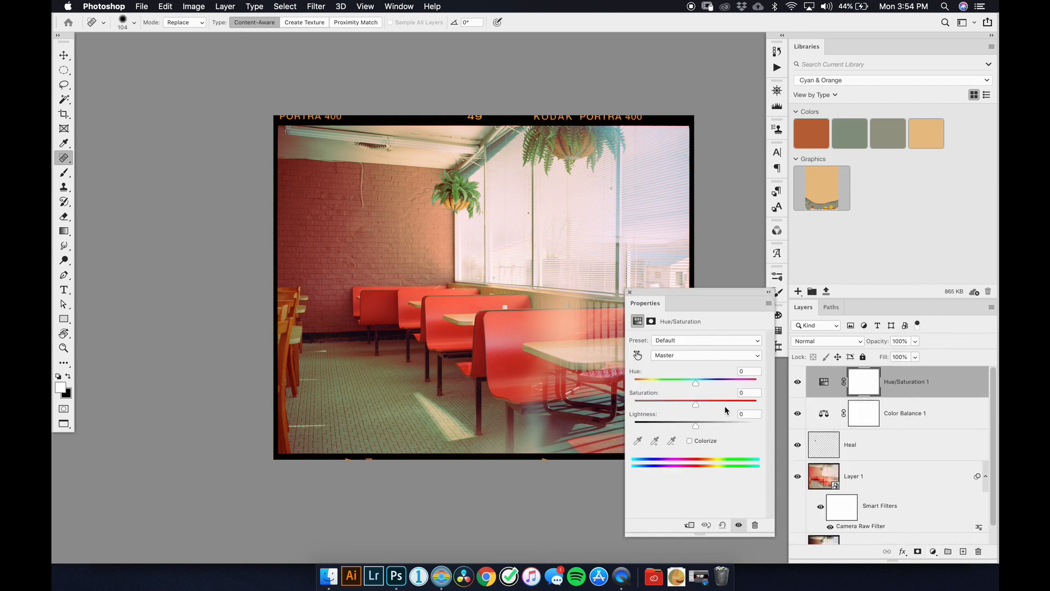
drag(696, 406, 701, 407)
Invert the Hue/Saturation layer's mask to black
click(863, 384)
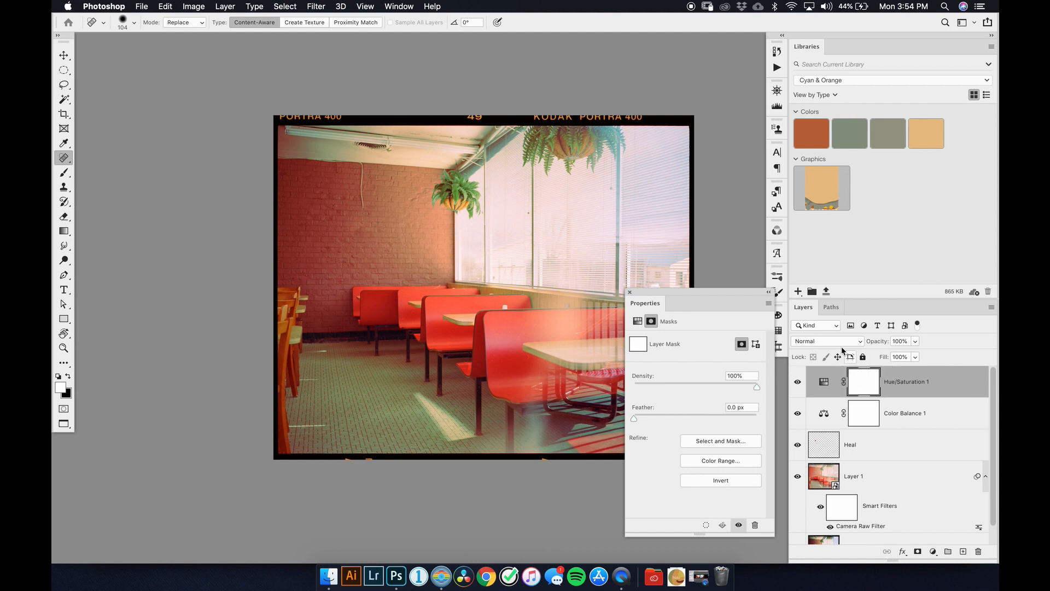
right_click(867, 389)
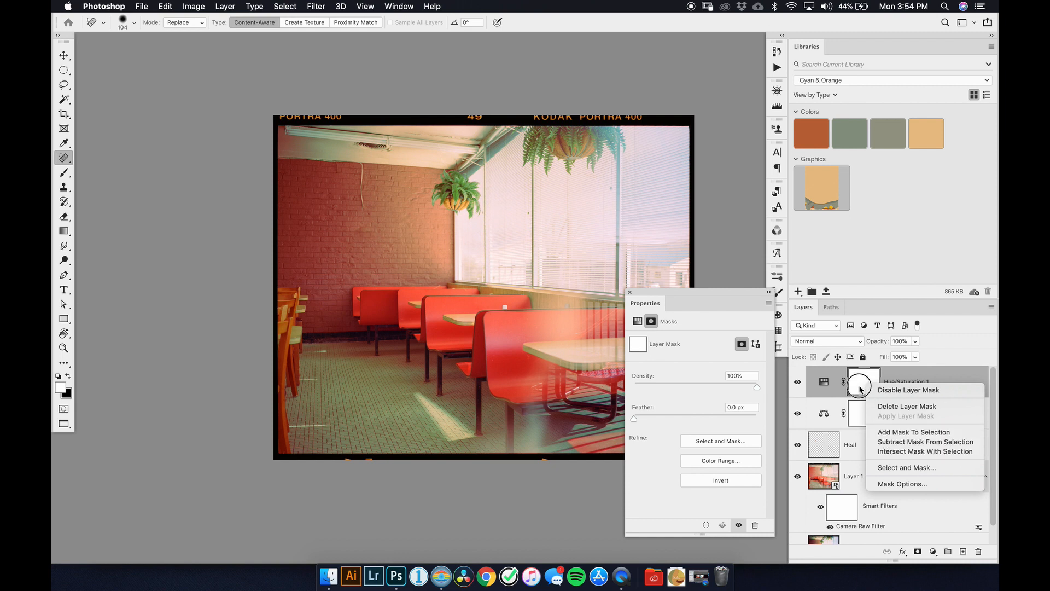
key(Escape)
key(super+i)
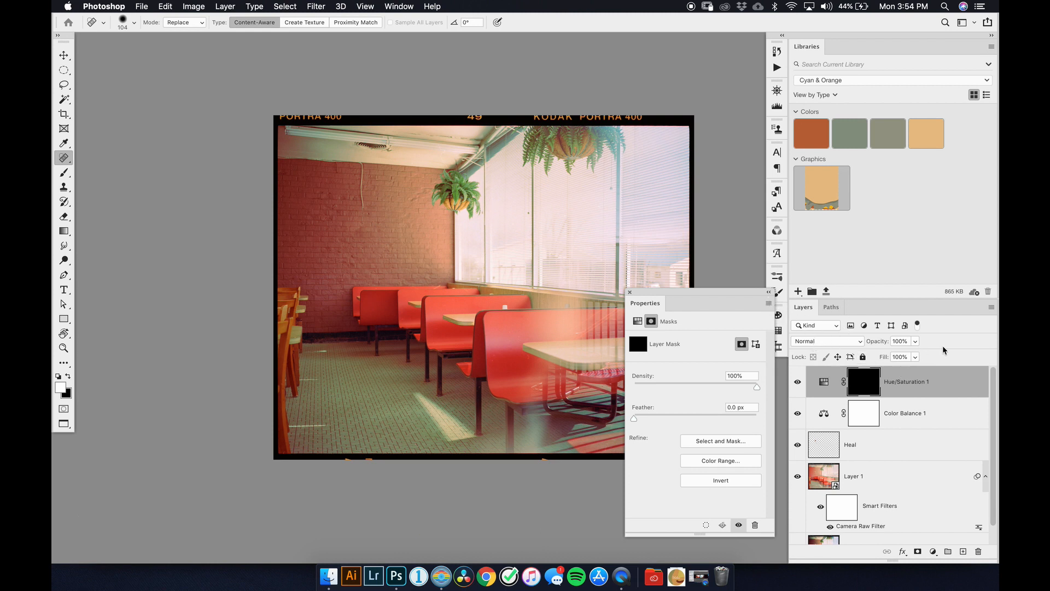
click(629, 292)
Paint white over the red booths on the Hue/Saturation mask with a soft brush, raising the flow to 60%
key(b)
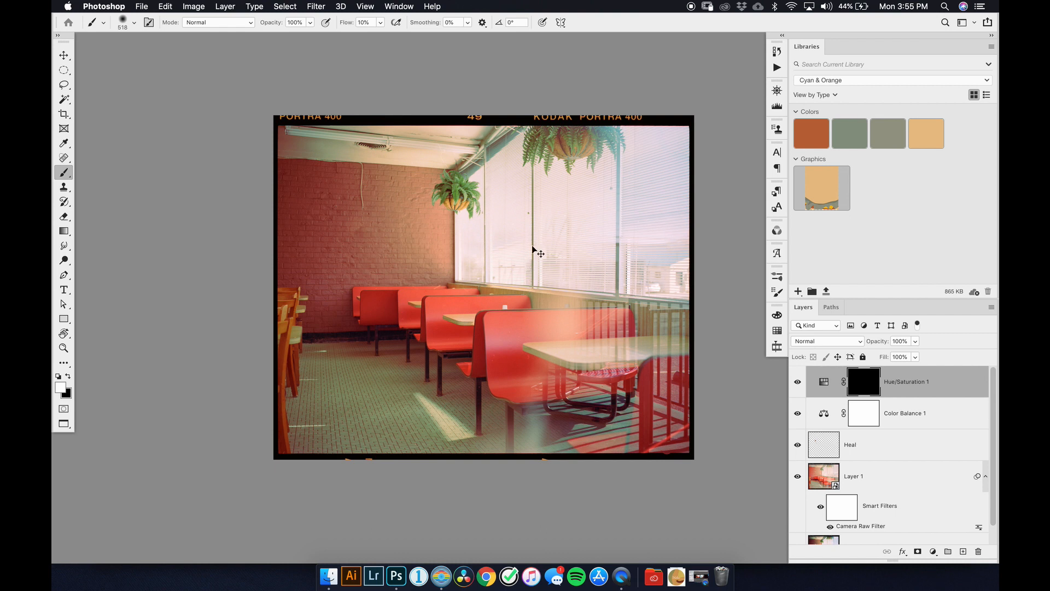
key(super+plus)
drag(563, 310, 531, 249)
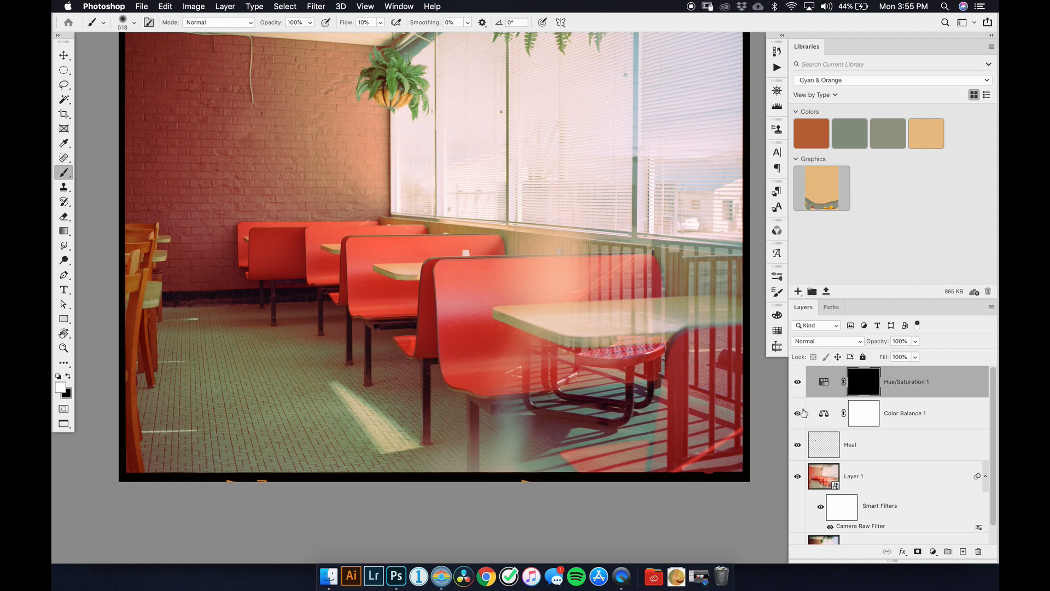
double_click(864, 382)
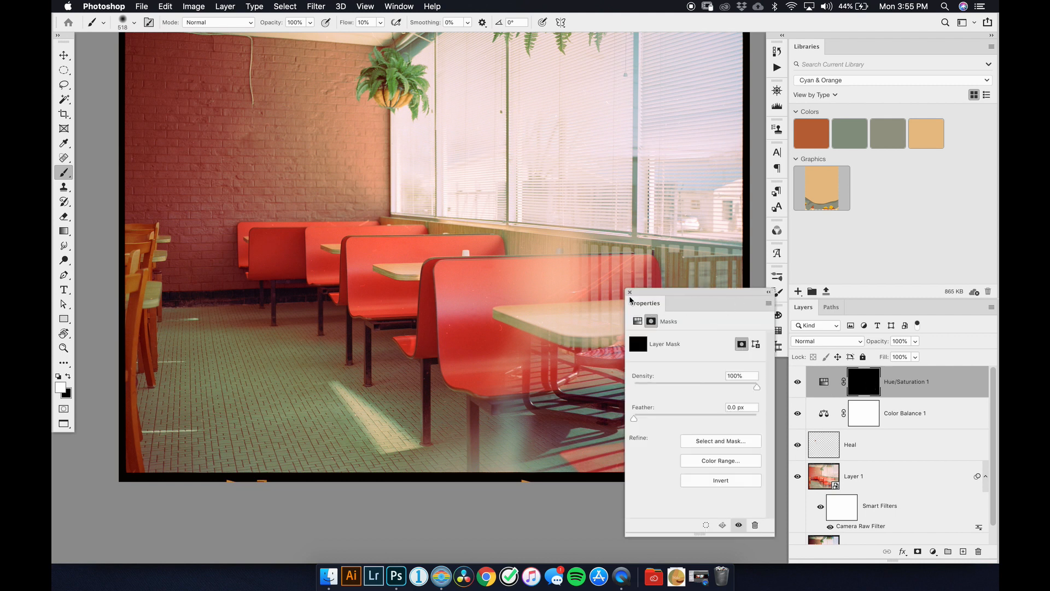
click(629, 292)
drag(451, 306, 462, 311)
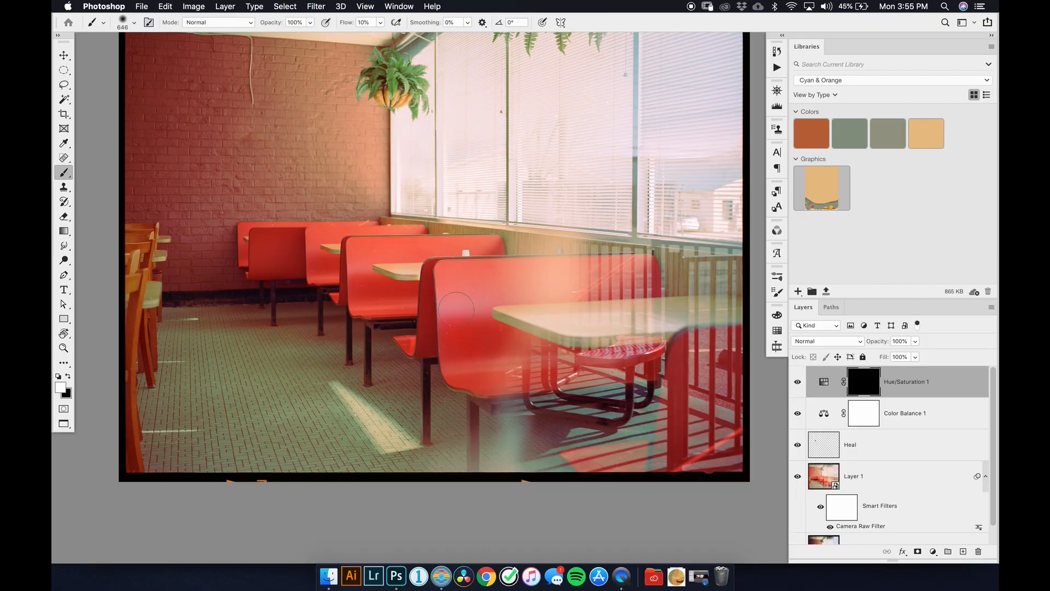
drag(476, 350, 472, 307)
key(shift+6)
drag(462, 344, 484, 344)
drag(553, 282, 451, 294)
drag(359, 264, 409, 246)
Toggle the Hue/Saturation layer's visibility to compare the red booths with and without the saturation boost
click(798, 383)
drag(510, 345, 529, 380)
click(798, 382)
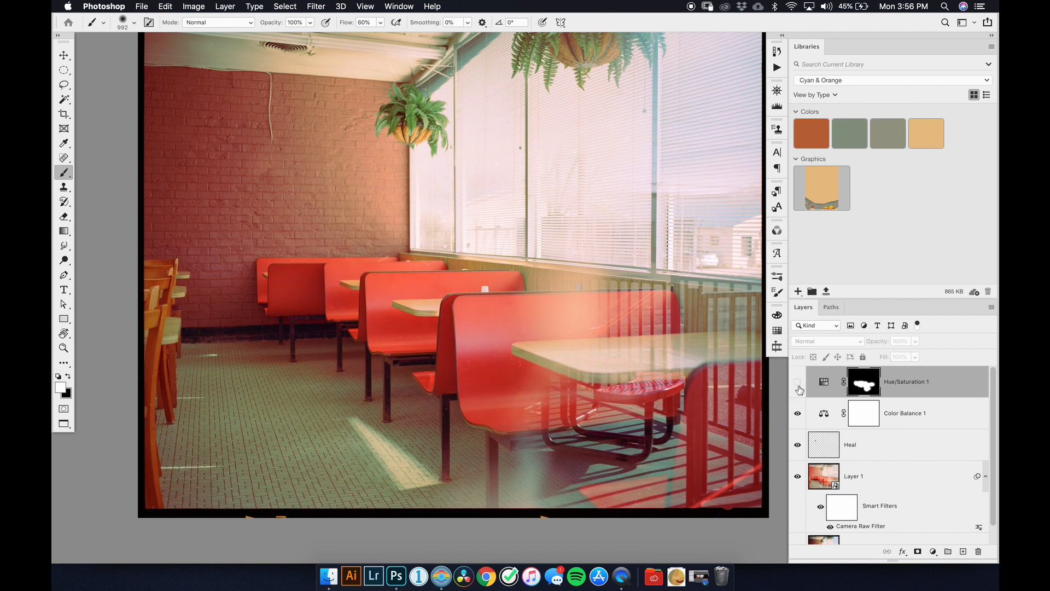
click(796, 382)
drag(529, 269, 523, 305)
scroll(522, 304, down, 3)
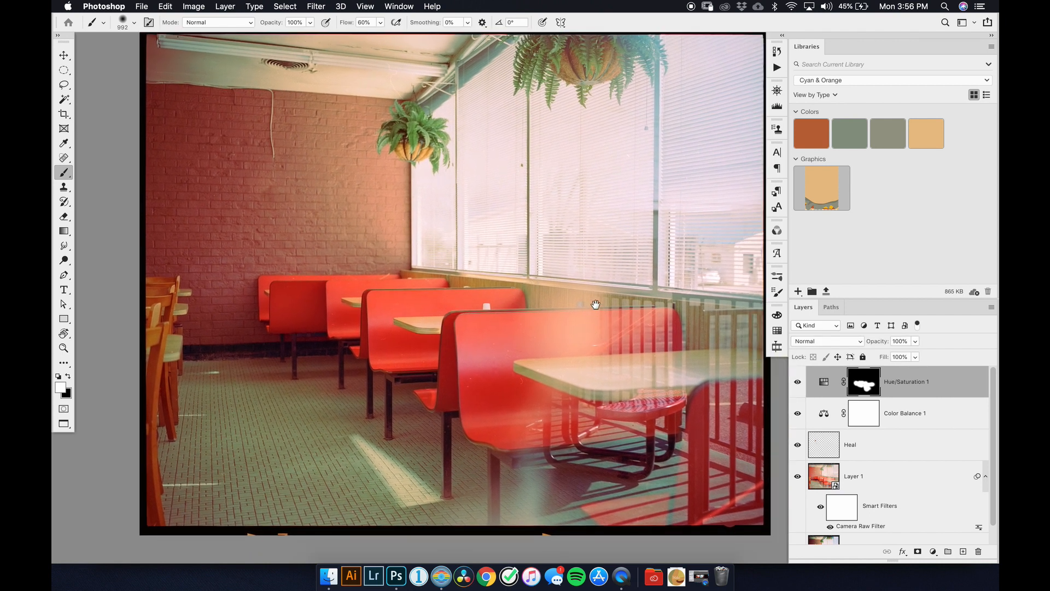
Add a Selective Color adjustment layer on top and reduce the magenta slightly in the Reds
click(933, 552)
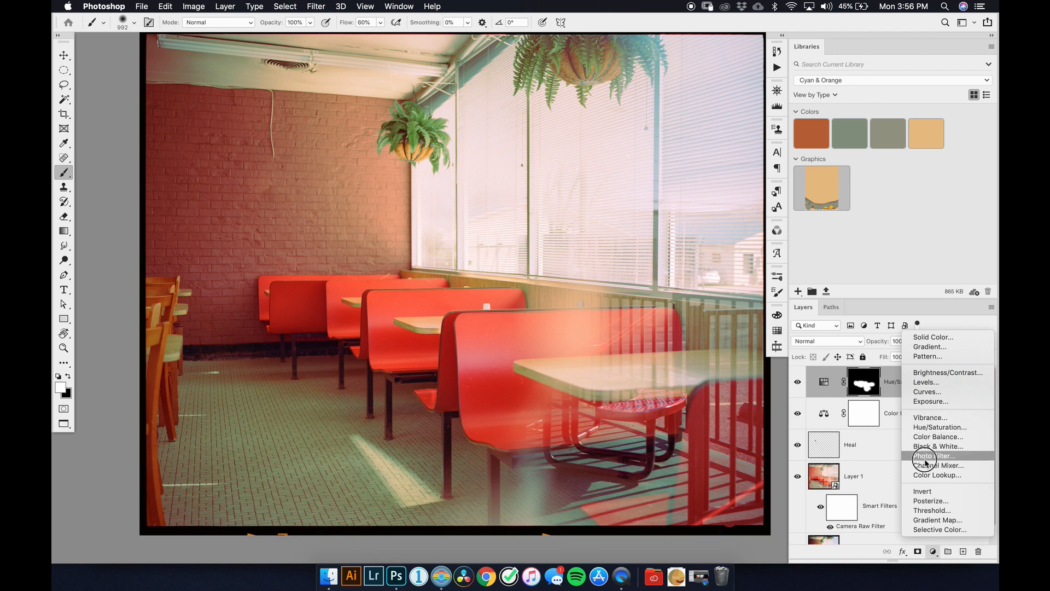
click(928, 529)
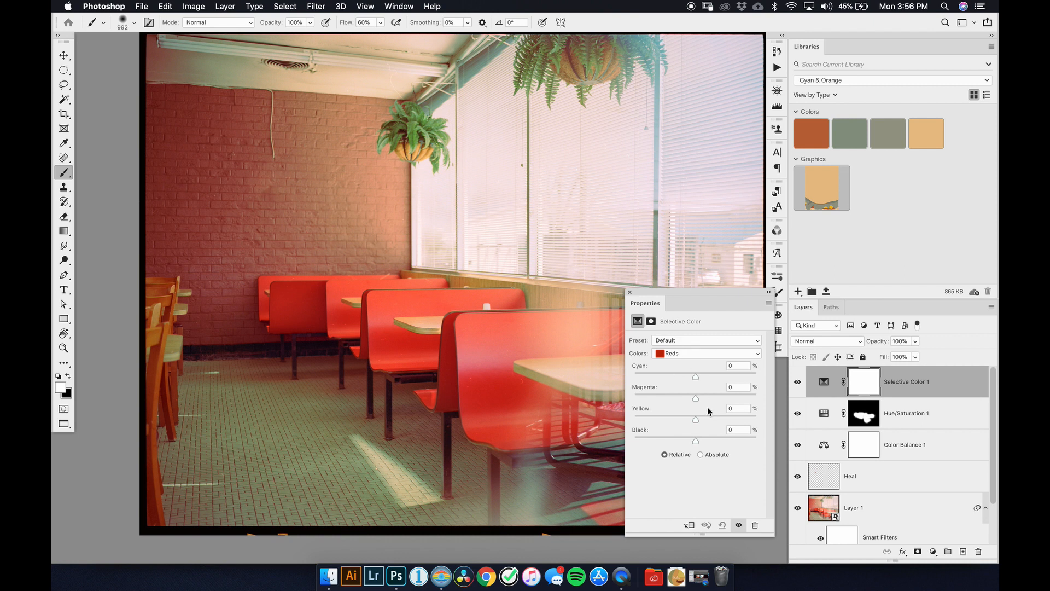
drag(696, 403, 690, 408)
click(630, 293)
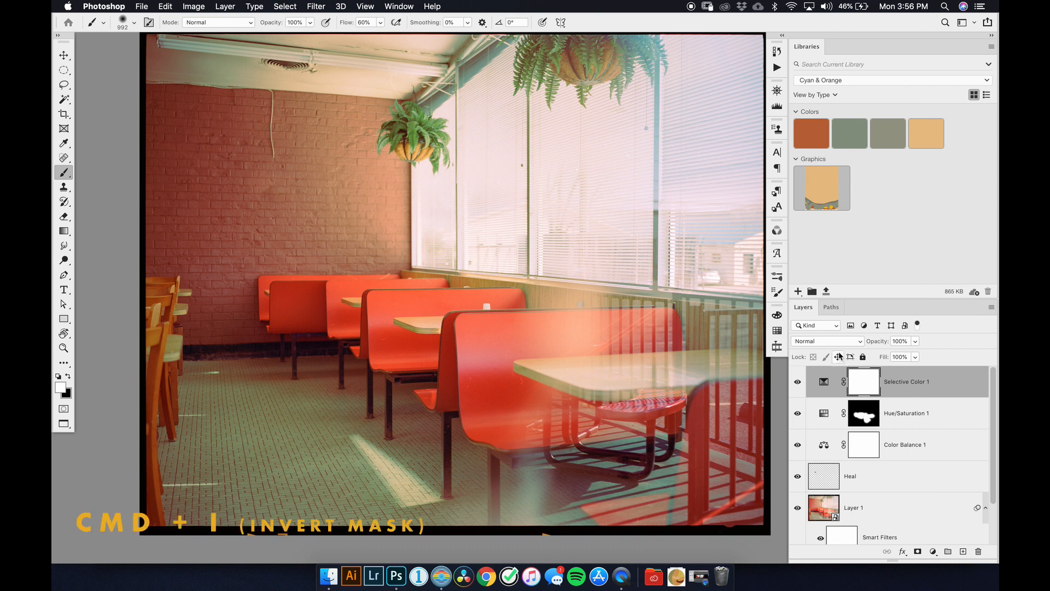
Invert the Selective Color mask and paint white along the wall and chairs at 40% flow with a brush enlarged to 1209
key(super+i)
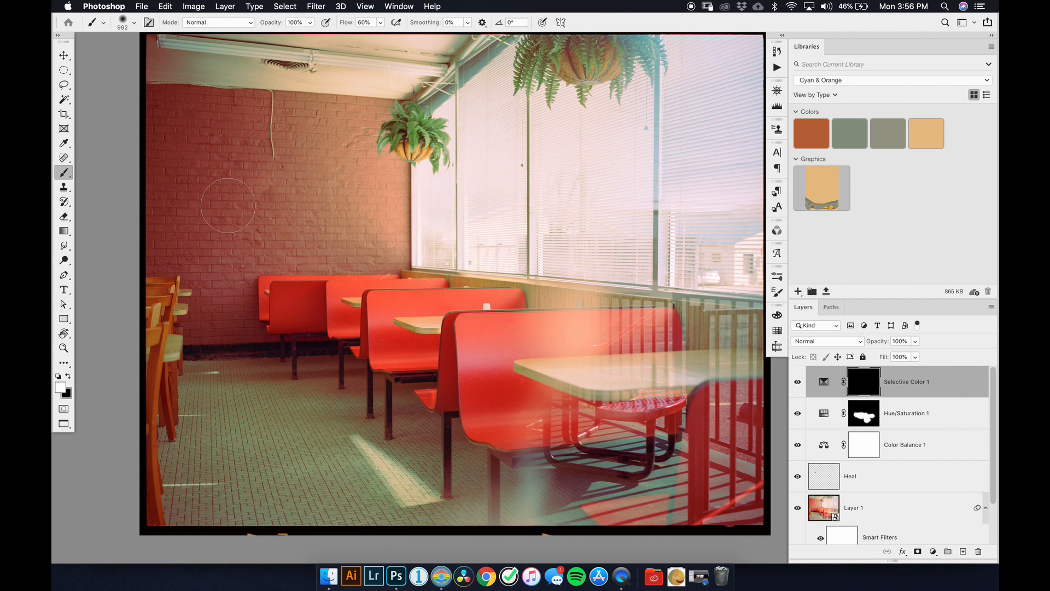
key(shift+4)
mouse_move(206, 179)
mouse_down()
mouse_move(220, 179)
mouse_move(212, 179)
mouse_up()
mouse_move(176, 165)
mouse_down()
mouse_move(151, 55)
mouse_move(164, 109)
mouse_up()
scroll(289, 222, down, 5)
mouse_move(189, 444)
mouse_down()
mouse_move(172, 369)
mouse_move(169, 234)
mouse_up()
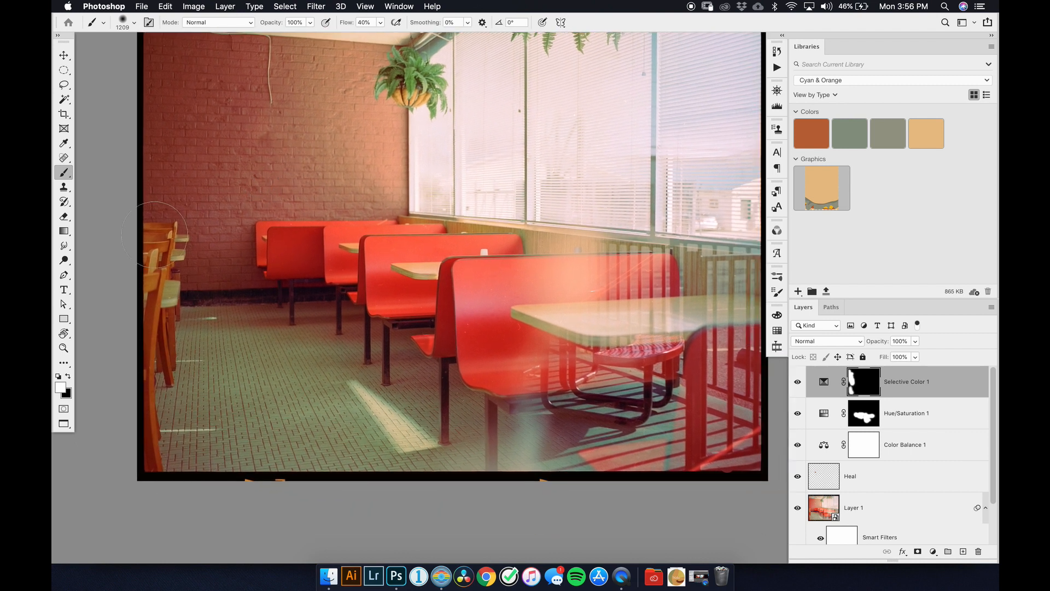
key(super+minus)
drag(379, 321, 336, 360)
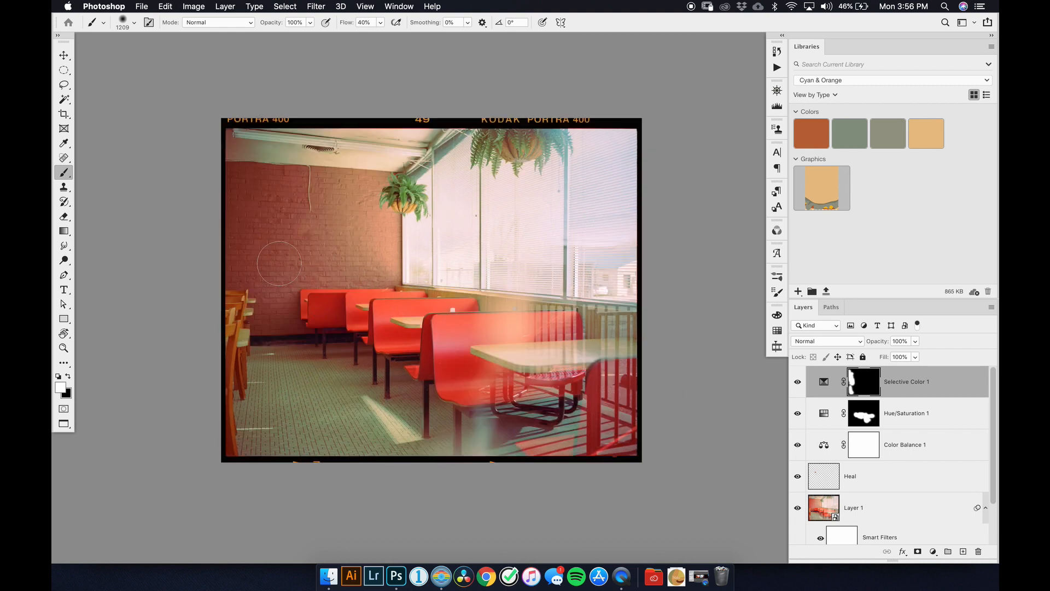
Add a Color Balance adjustment layer above Selective Color and shift the bright window tones slightly warmer
drag(357, 300, 364, 295)
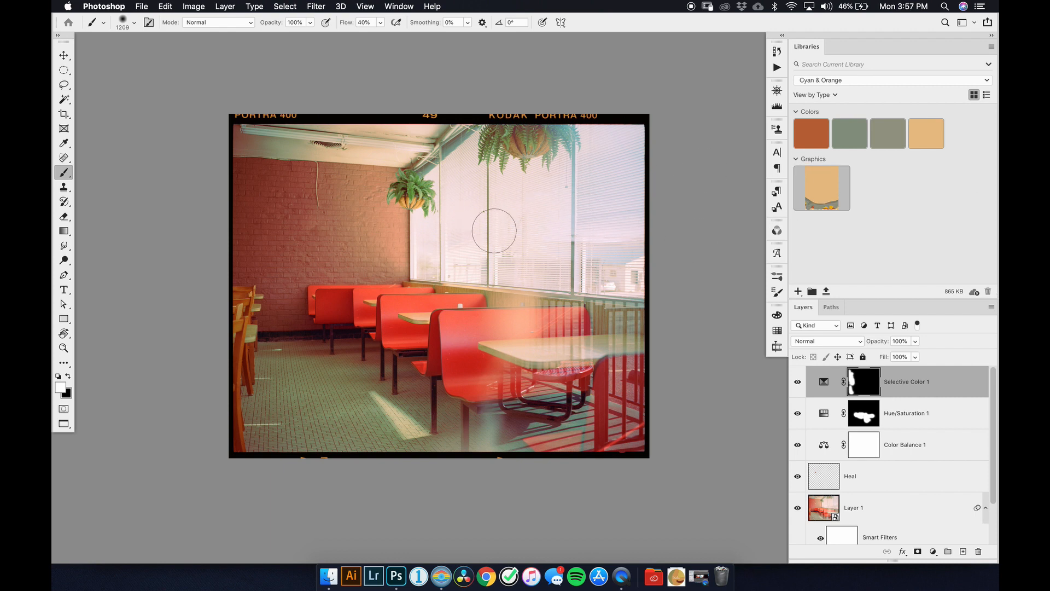
click(934, 551)
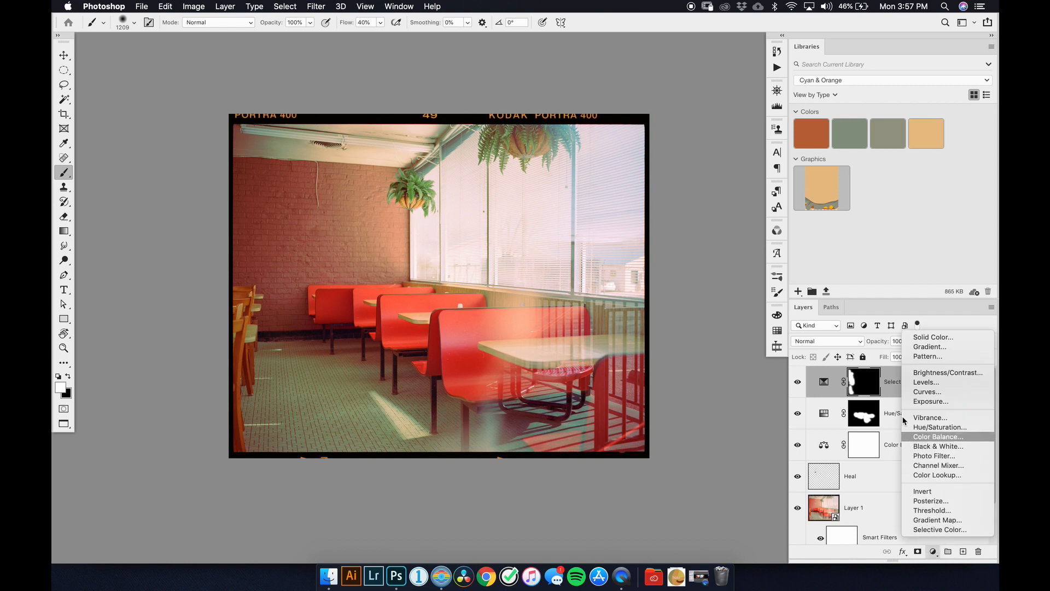
click(930, 437)
click(681, 367)
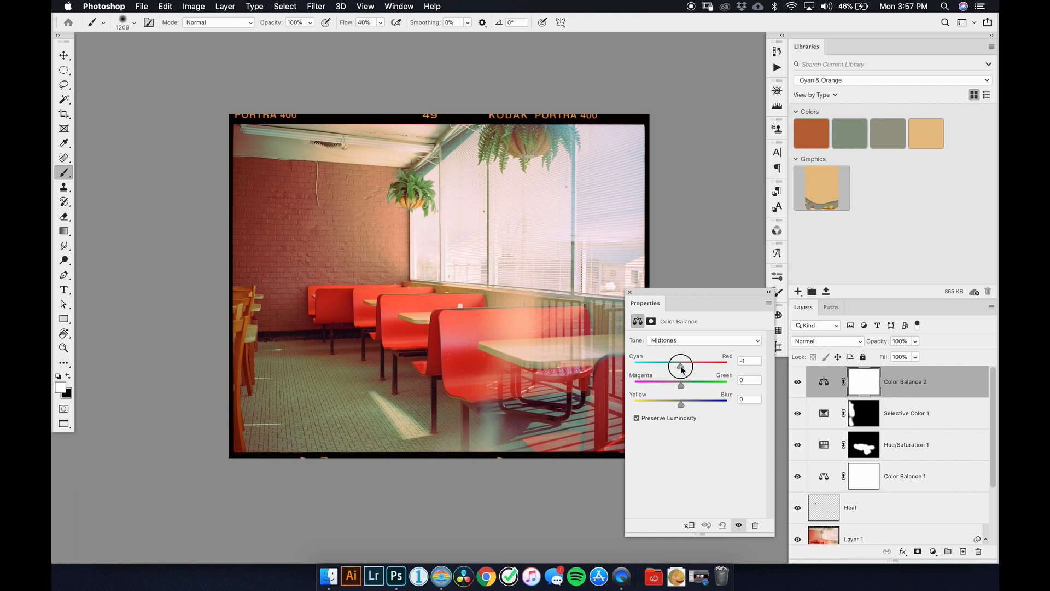
click(673, 340)
click(673, 349)
drag(681, 366, 680, 406)
click(629, 293)
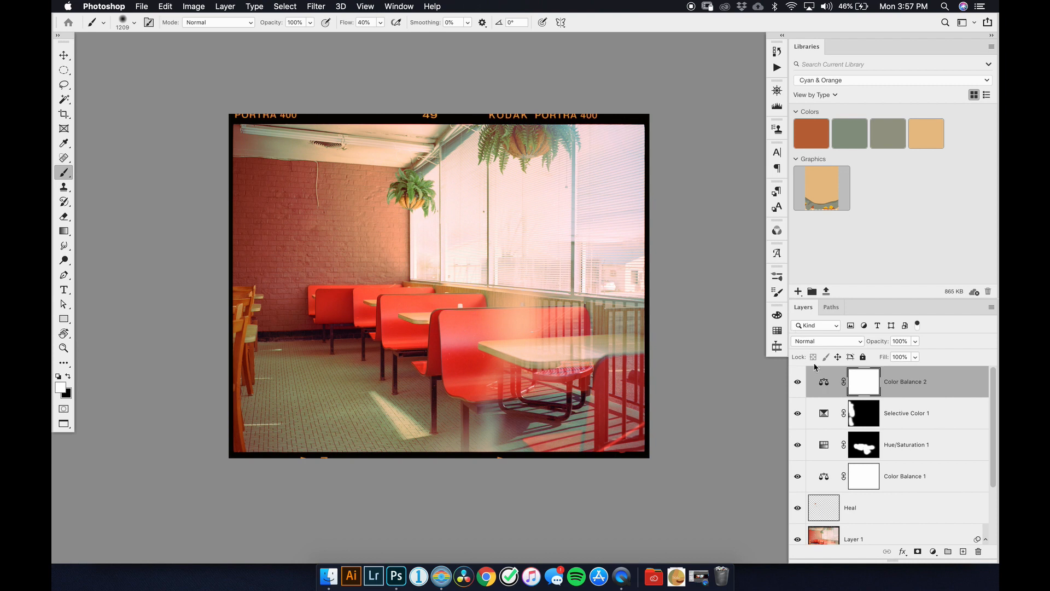
Invert the new Color Balance mask and paint white over the windows at 20% flow with a brush enlarged to 1767
key(super+i)
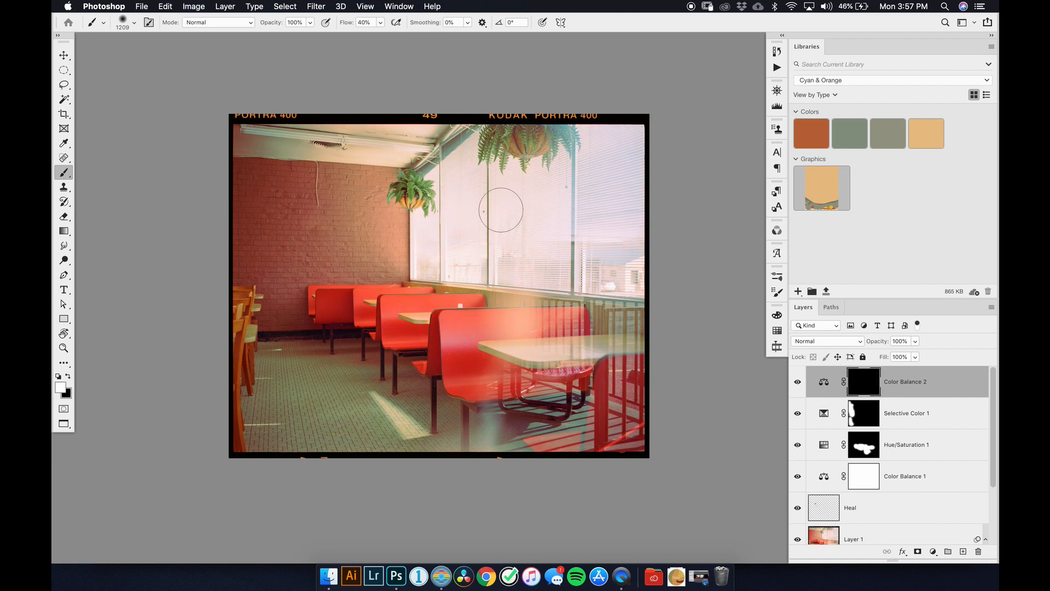
ctrl+alt+drag(571, 218, 588, 217)
key(shift+2)
key(shift+2)
mouse_move(464, 256)
mouse_down()
mouse_move(448, 218)
mouse_move(452, 251)
mouse_move(435, 235)
mouse_move(469, 164)
mouse_move(458, 197)
mouse_move(562, 175)
mouse_move(599, 154)
mouse_move(591, 146)
mouse_move(625, 148)
mouse_move(617, 226)
mouse_move(607, 257)
mouse_move(596, 260)
mouse_move(605, 264)
mouse_move(460, 261)
mouse_move(432, 230)
mouse_move(436, 253)
mouse_move(560, 226)
mouse_move(543, 207)
mouse_move(606, 212)
mouse_move(596, 183)
mouse_move(620, 186)
mouse_move(621, 141)
mouse_move(504, 184)
mouse_move(499, 230)
mouse_move(482, 198)
mouse_move(455, 240)
mouse_move(615, 256)
mouse_up()
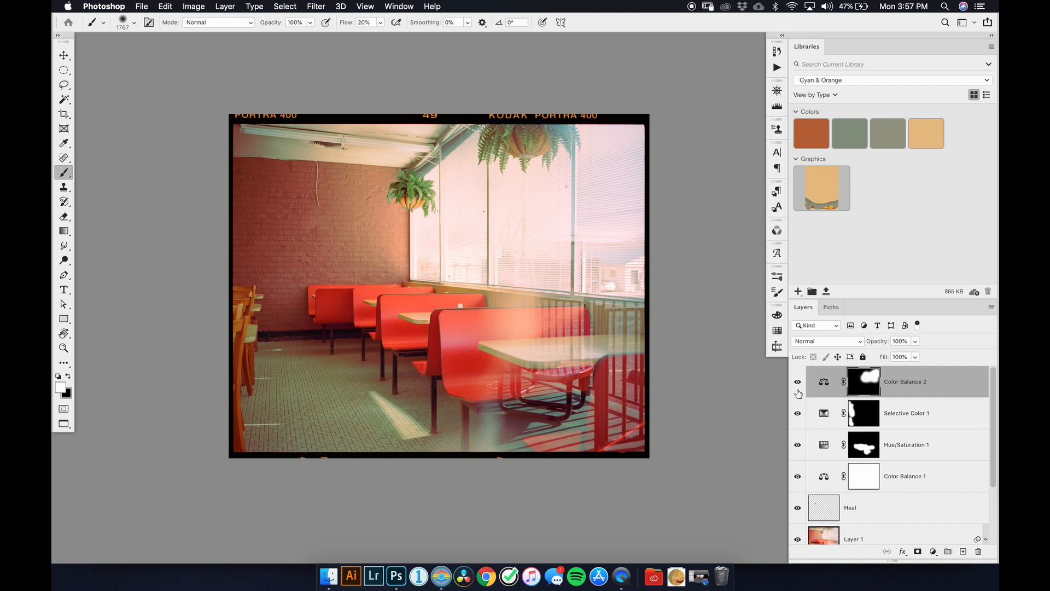
Compare the windows with and without the masked Color Balance layer and reduce its opacity to 72%
click(798, 383)
click(798, 381)
drag(884, 344, 876, 345)
Add a Levels adjustment layer on top and brighten the midtones slightly
click(933, 551)
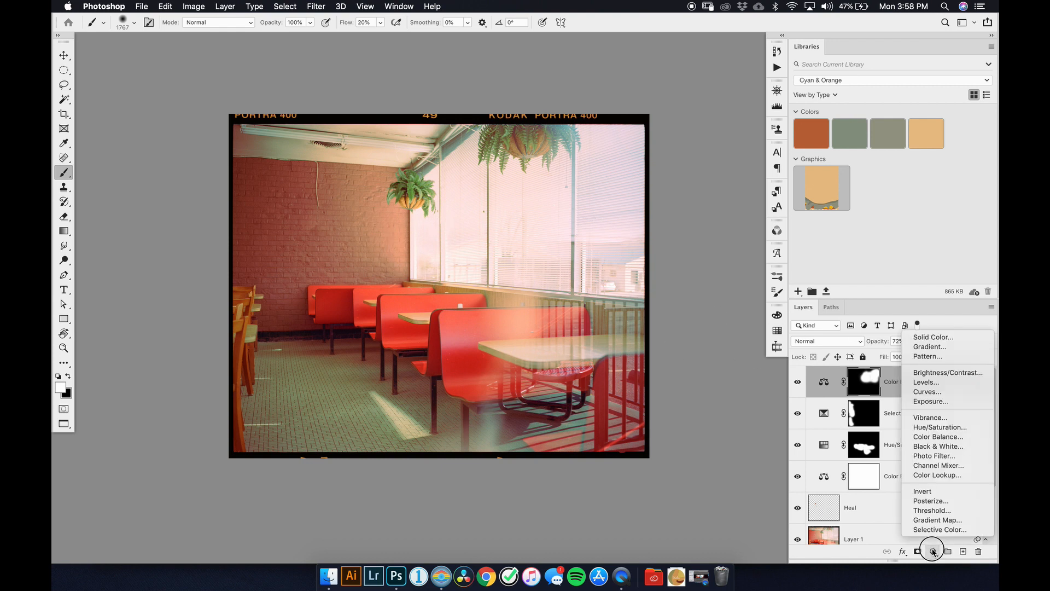
click(924, 382)
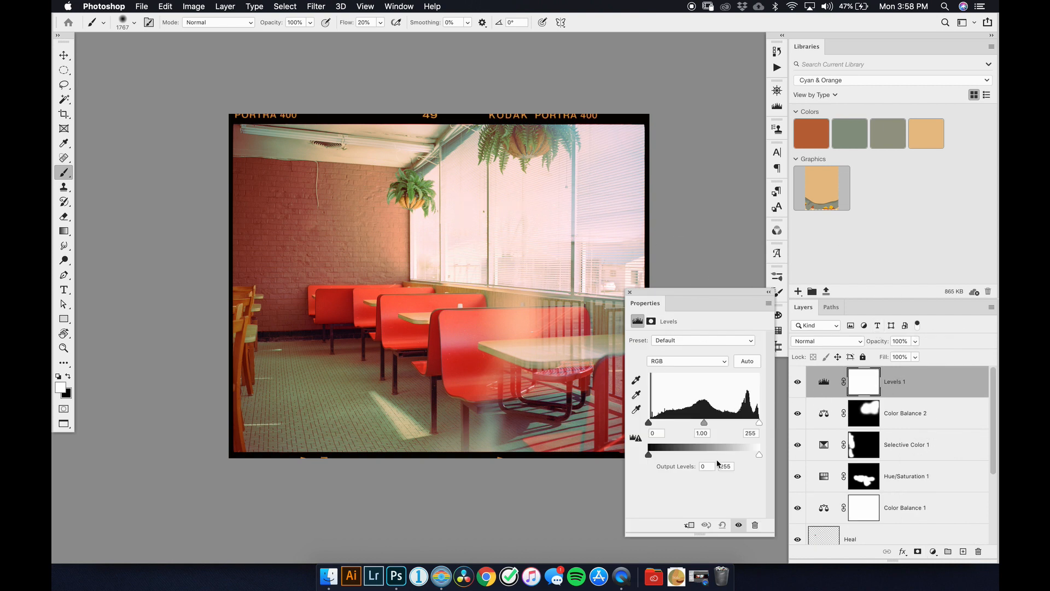
click(705, 429)
mouse_move(706, 427)
mouse_down()
mouse_move(715, 431)
mouse_move(700, 431)
mouse_up()
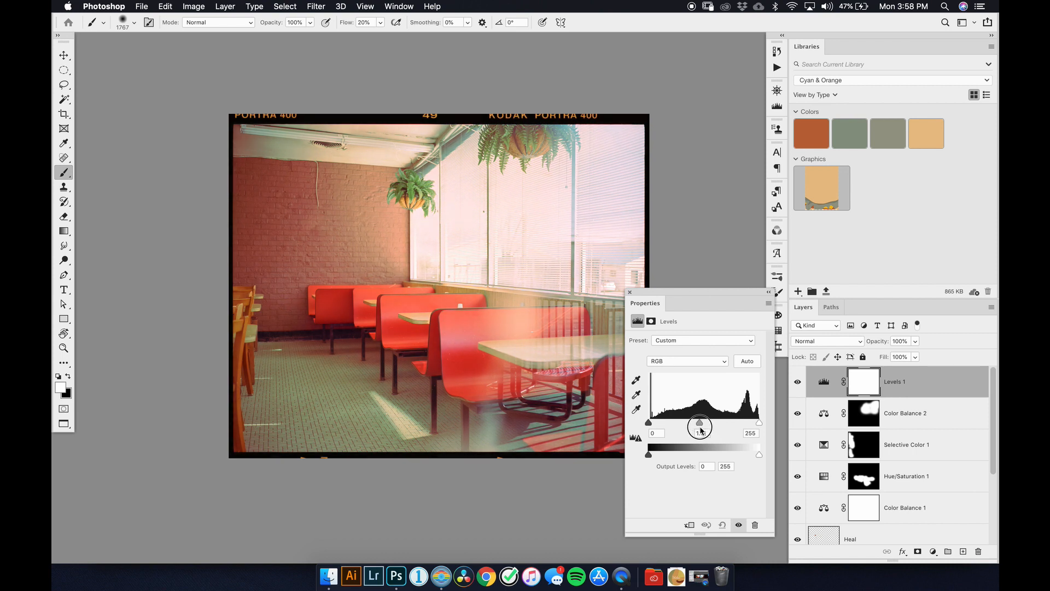
click(629, 292)
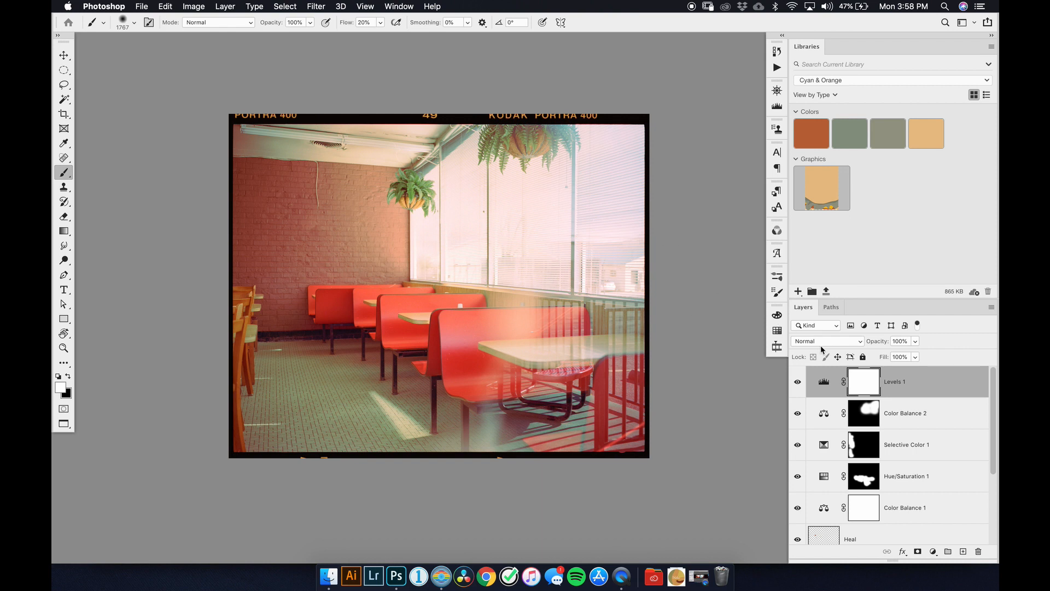
Add a Color Balance adjustment layer above Levels and nudge the midtones' magenta–green balance slightly
click(933, 551)
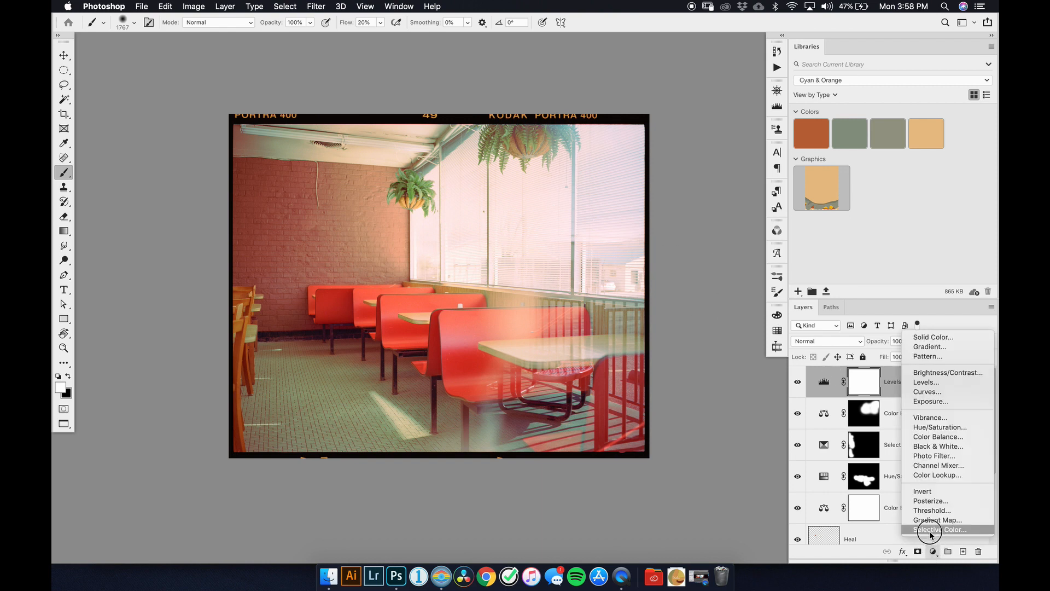
click(928, 438)
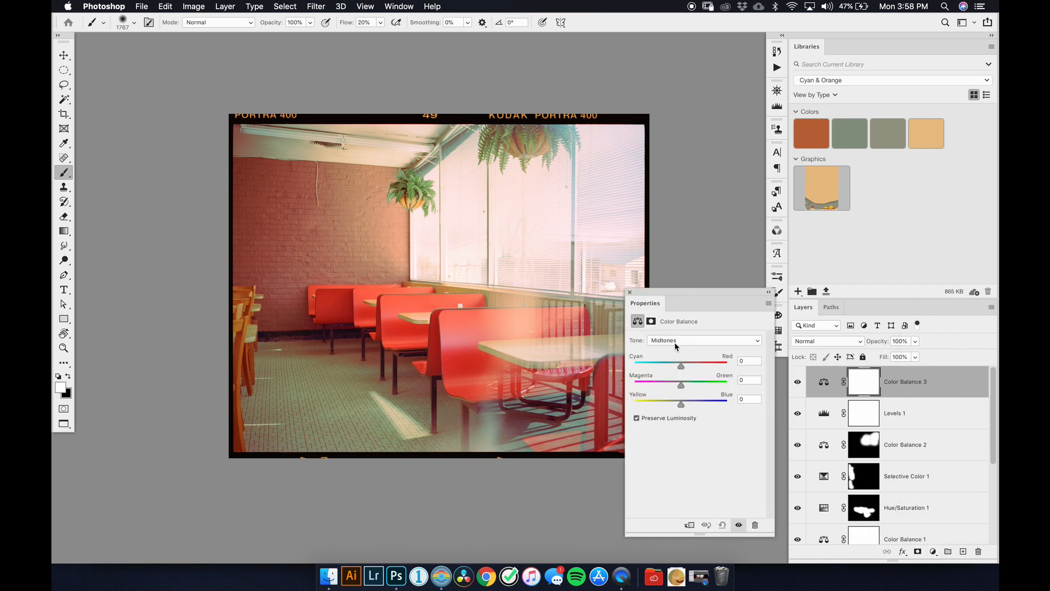
click(681, 388)
click(874, 378)
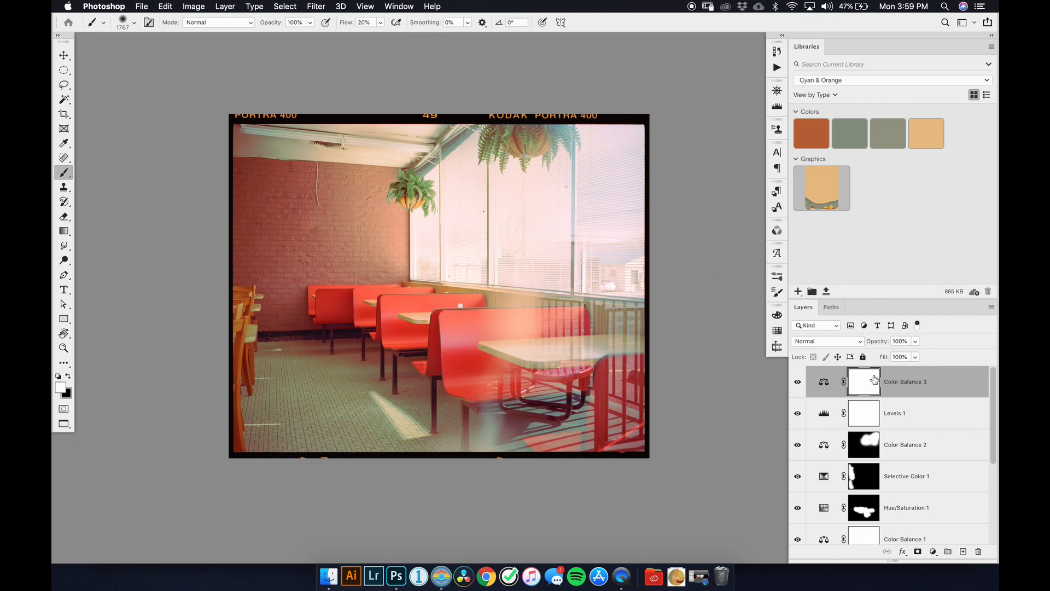
Add a Hue/Saturation adjustment layer on top and raise the master saturation to +9
click(933, 551)
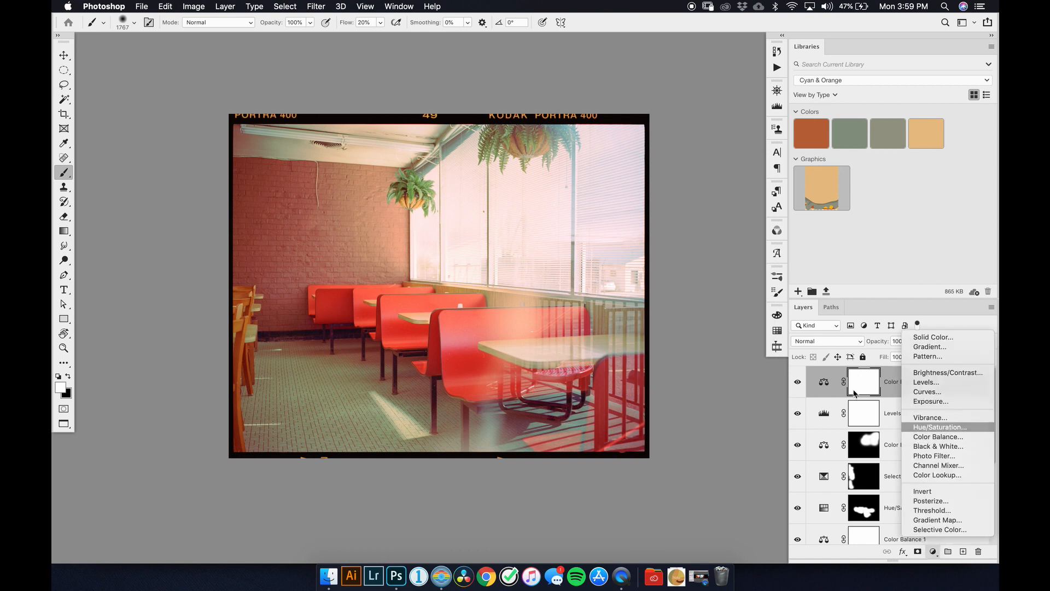
click(940, 427)
drag(697, 406, 701, 415)
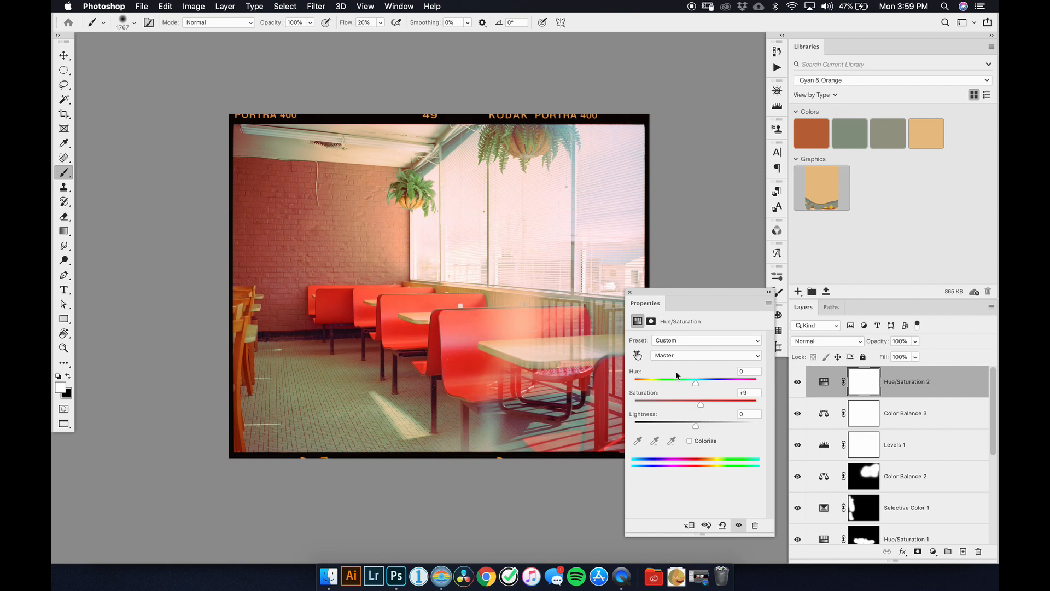
click(630, 292)
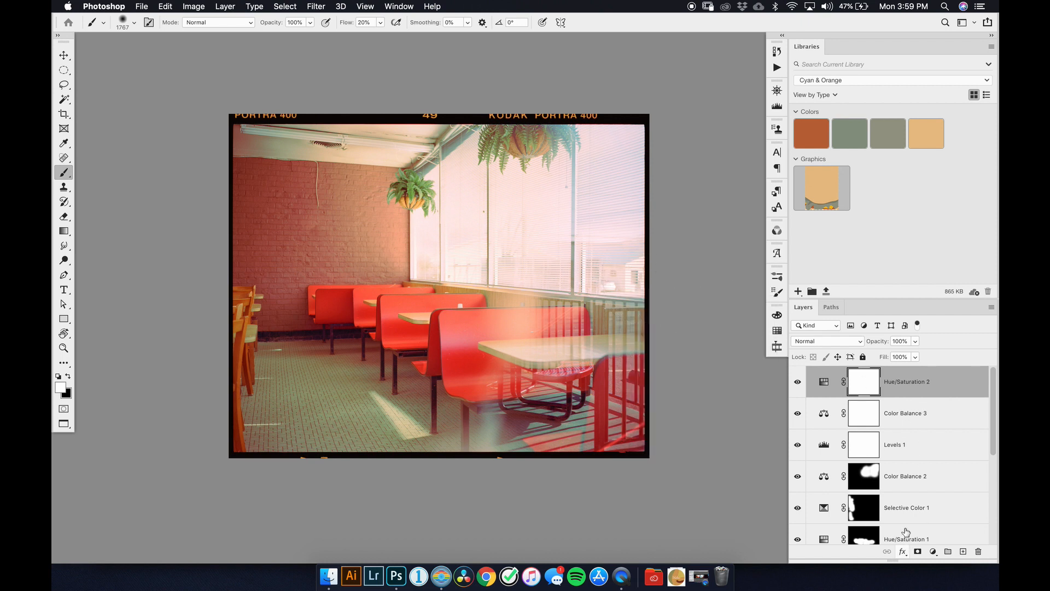
Group all the adjustment layers from Color Balance 1 up to Hue/Saturation 2 and name the group Adjustments
scroll(881, 432, down, 4)
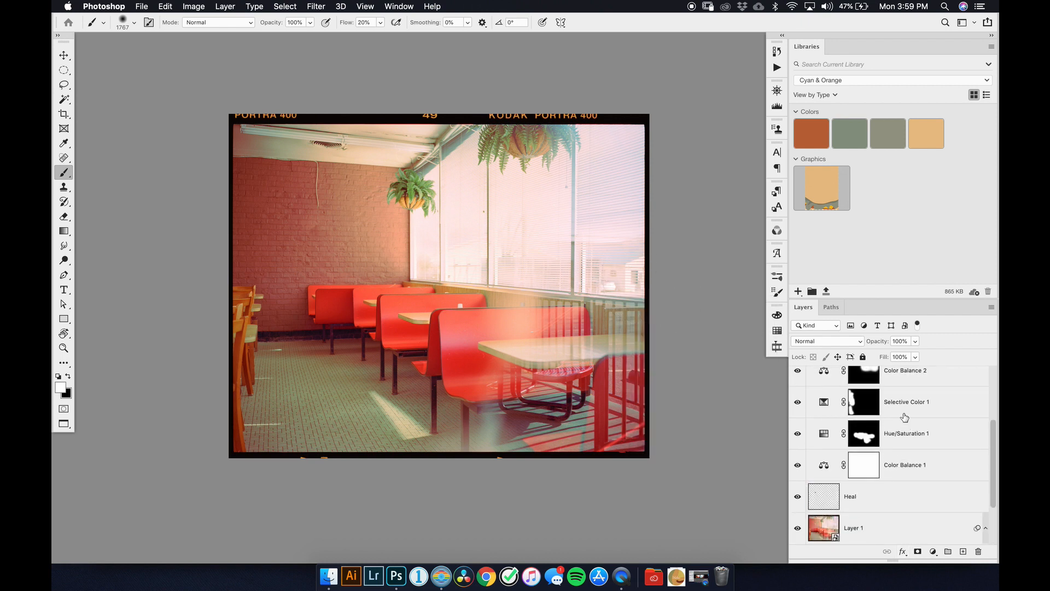
scroll(903, 418, up, 1)
scroll(904, 397, up, 2)
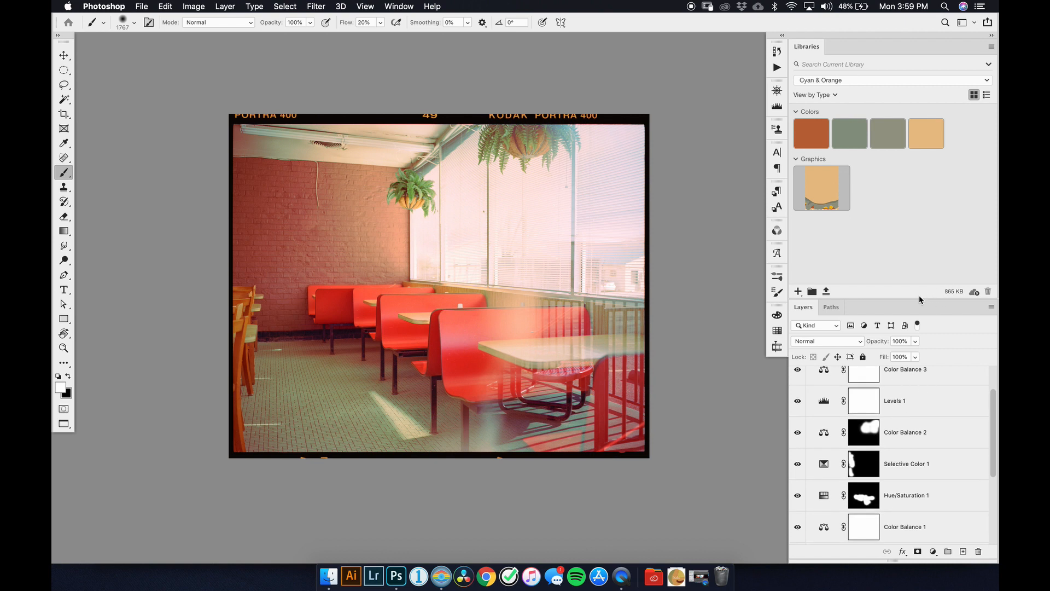
scroll(916, 386, up, 3)
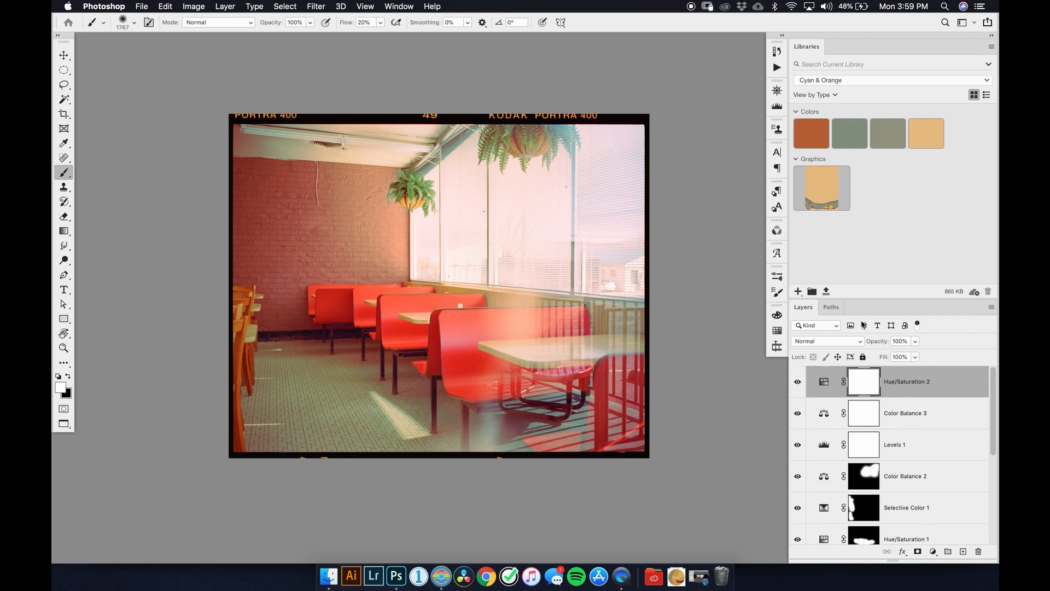
scroll(901, 400, down, 2)
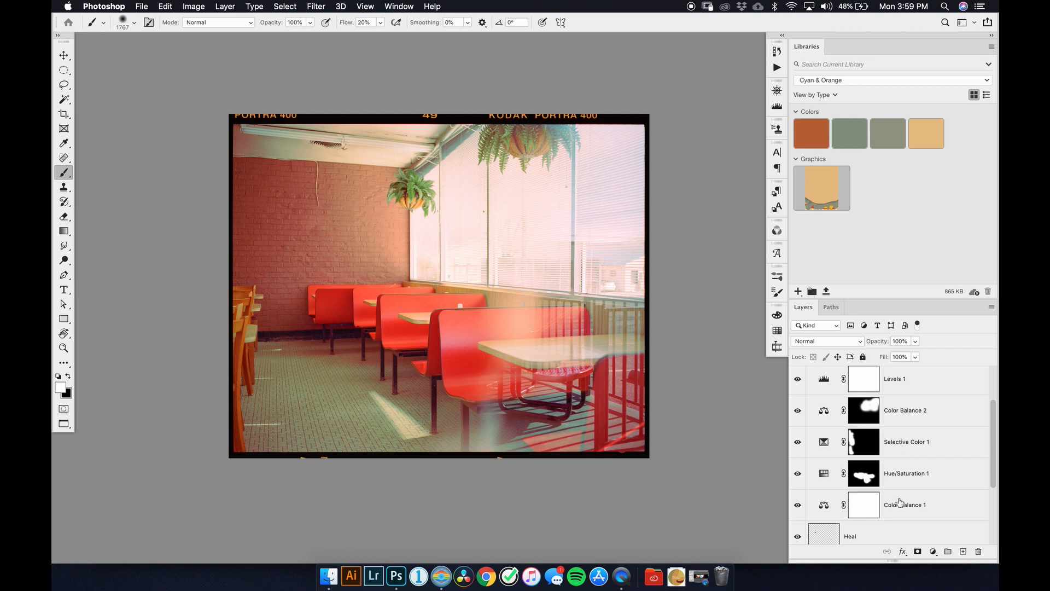
scroll(897, 471, up, 2)
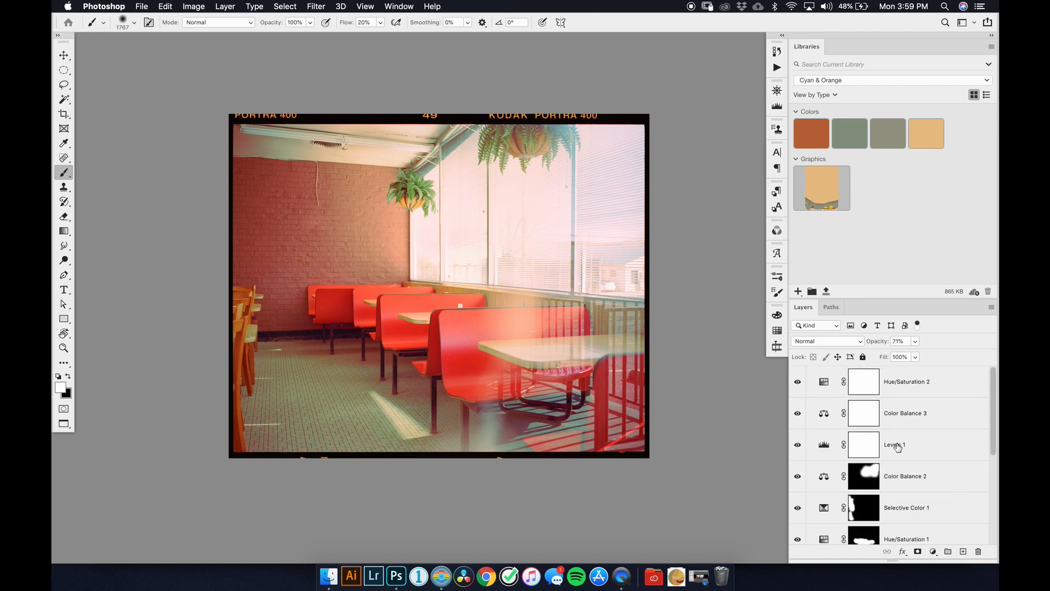
shift+click(890, 386)
key(super+g)
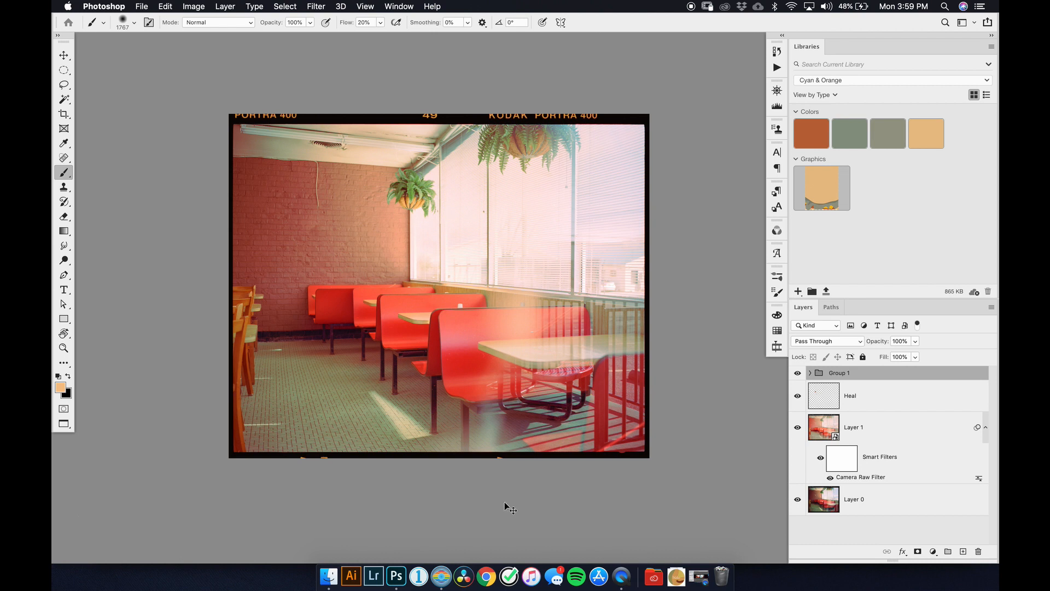
key(super+r)
text(Adjustment)
key(Return)
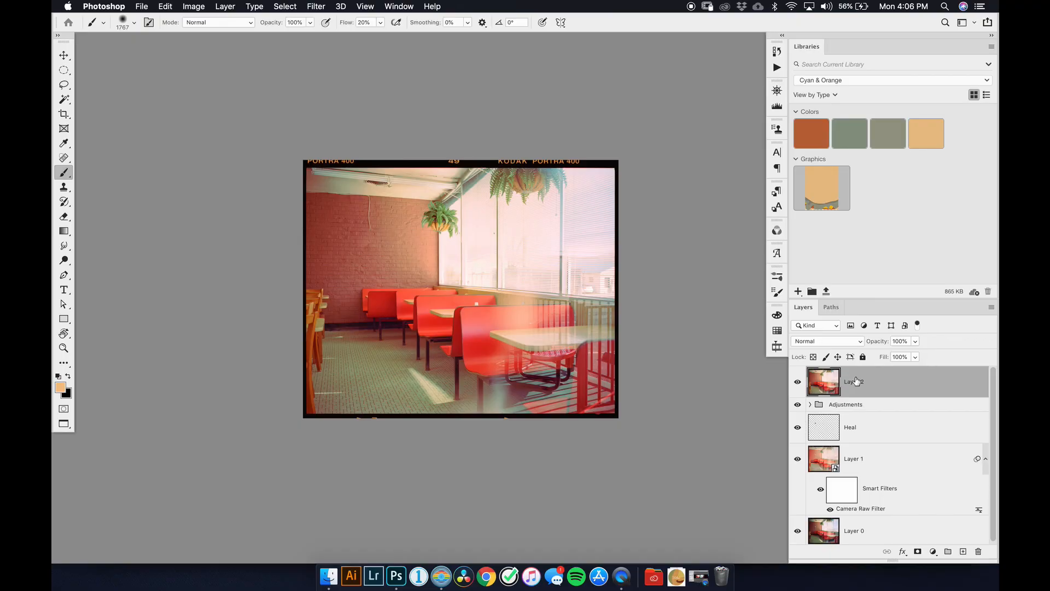
Delete the merged Layer 2 and stamp all visible layers into a new layer above the Adjustments group
key(Delete)
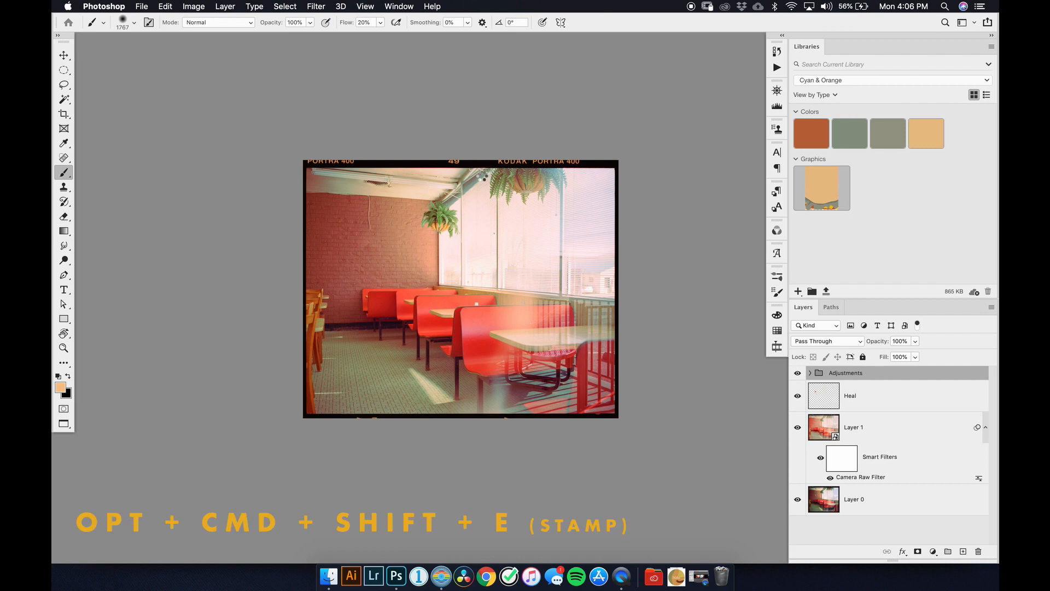
key(alt+shift+super+e)
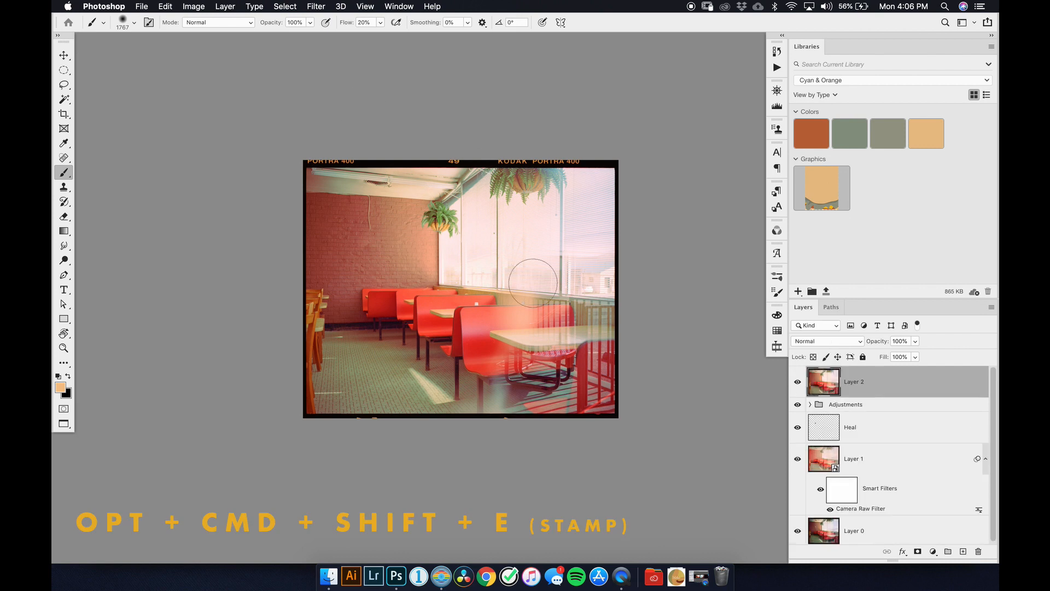
Group the Adjustments group, Heal layer and Layer 1 together and name the new group Edits
click(861, 408)
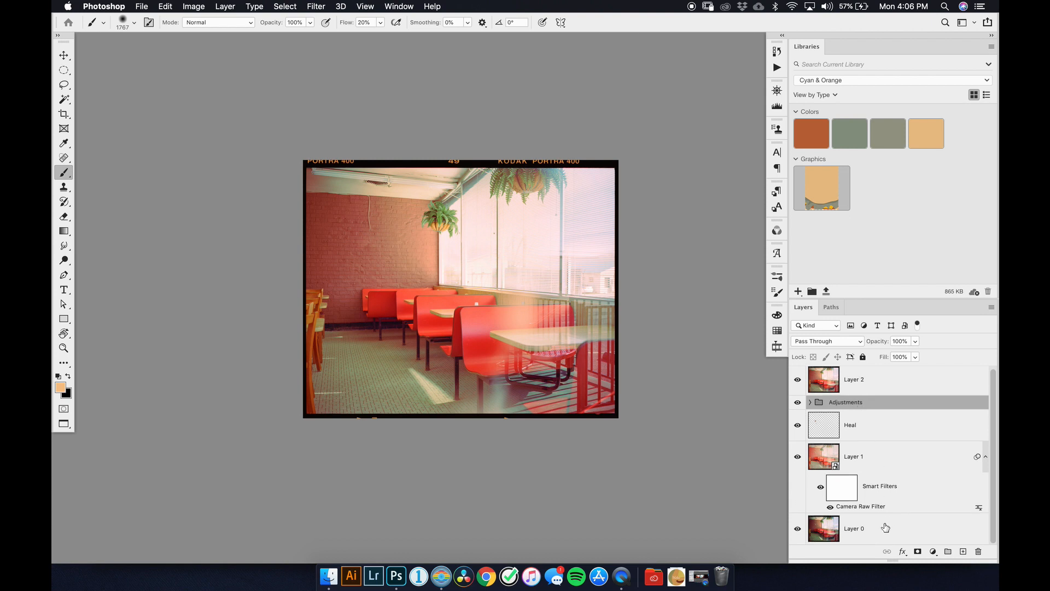
shift+click(881, 459)
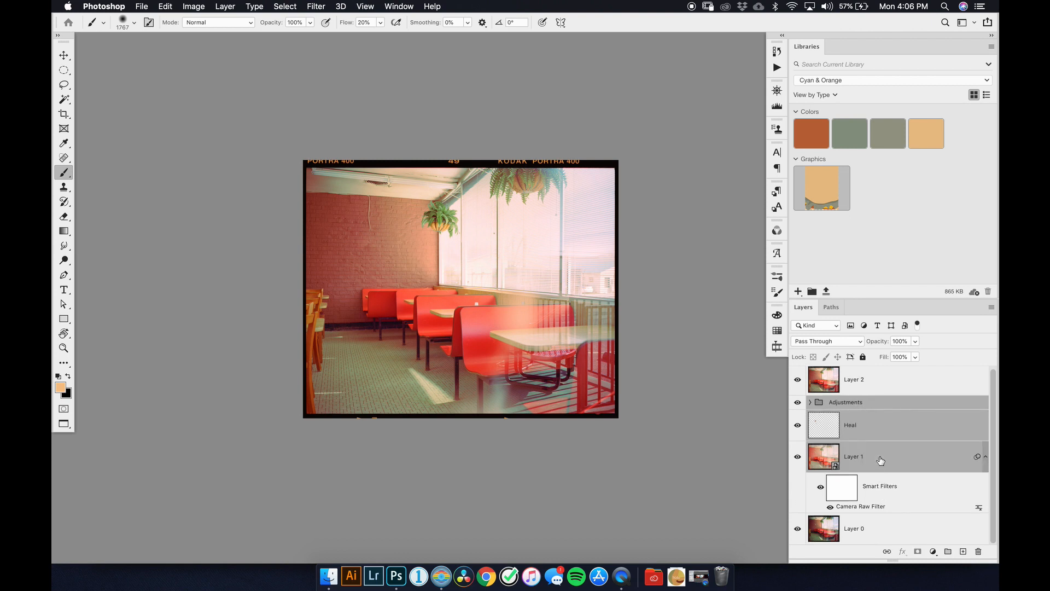
key(super+g)
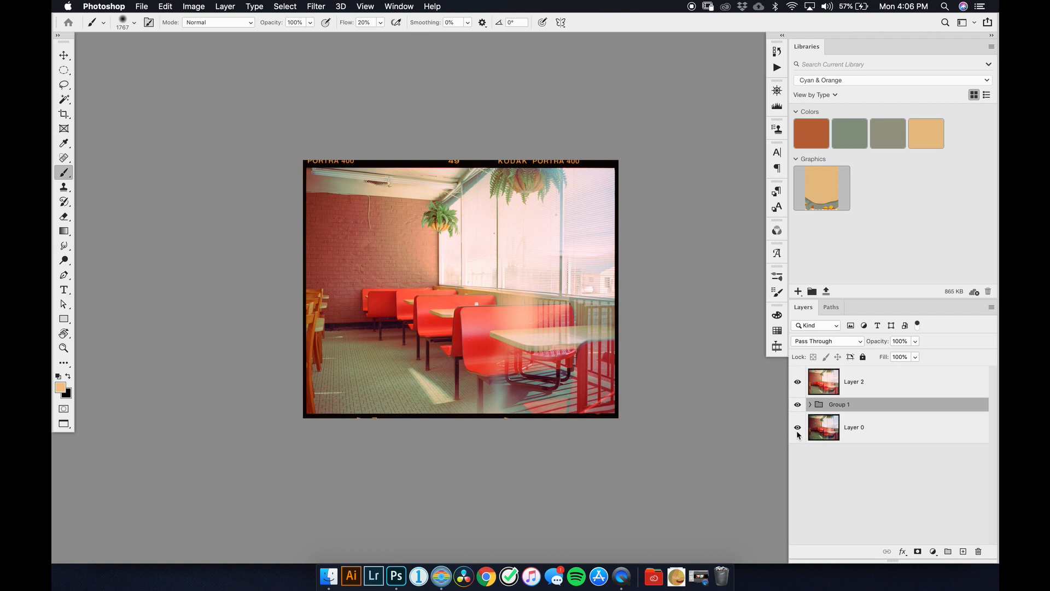
double_click(831, 416)
text(Edits)
key(Return)
Add a white (ffffff) Solid Color fill layer and place it between Layer 2 and the Edits group
click(864, 381)
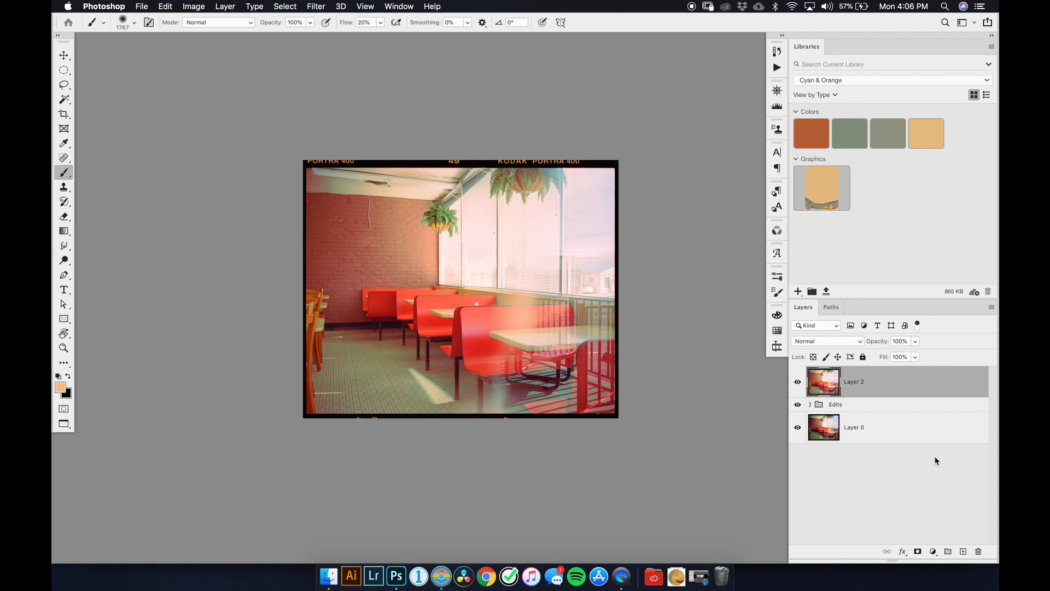
click(932, 551)
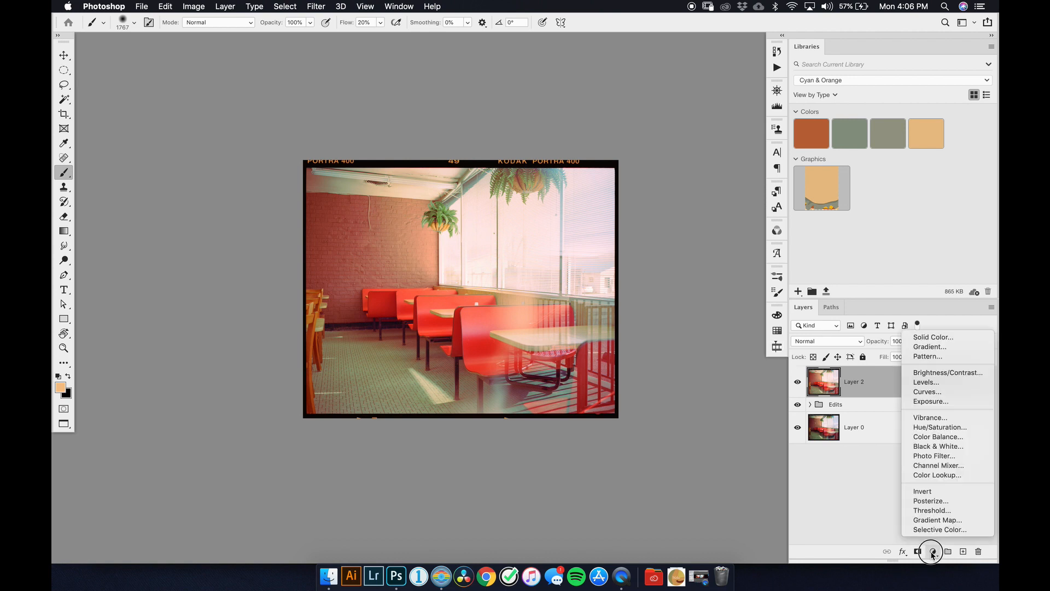
click(928, 338)
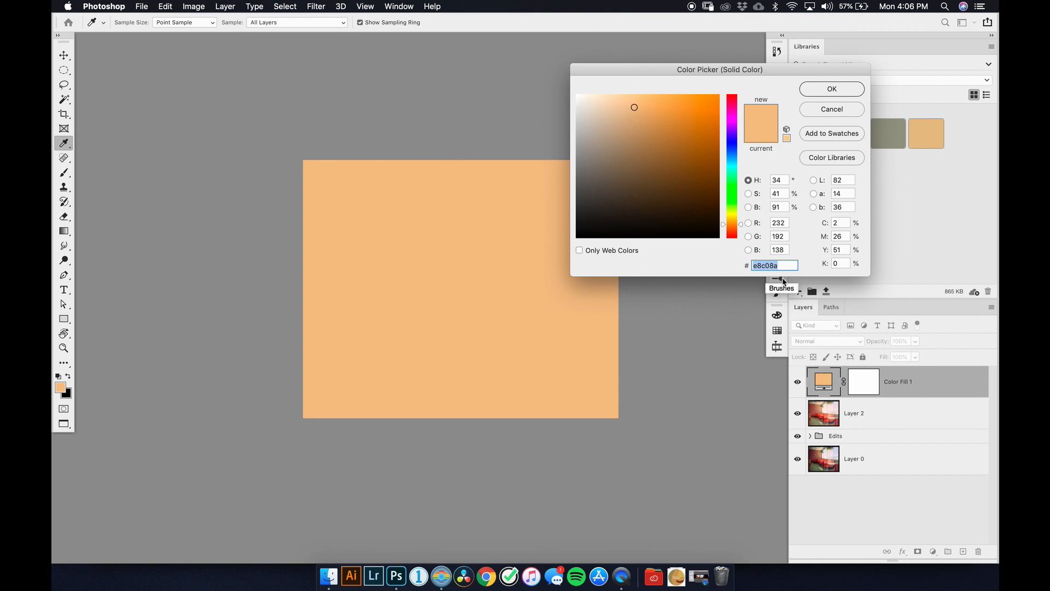
text(ffffff)
click(832, 90)
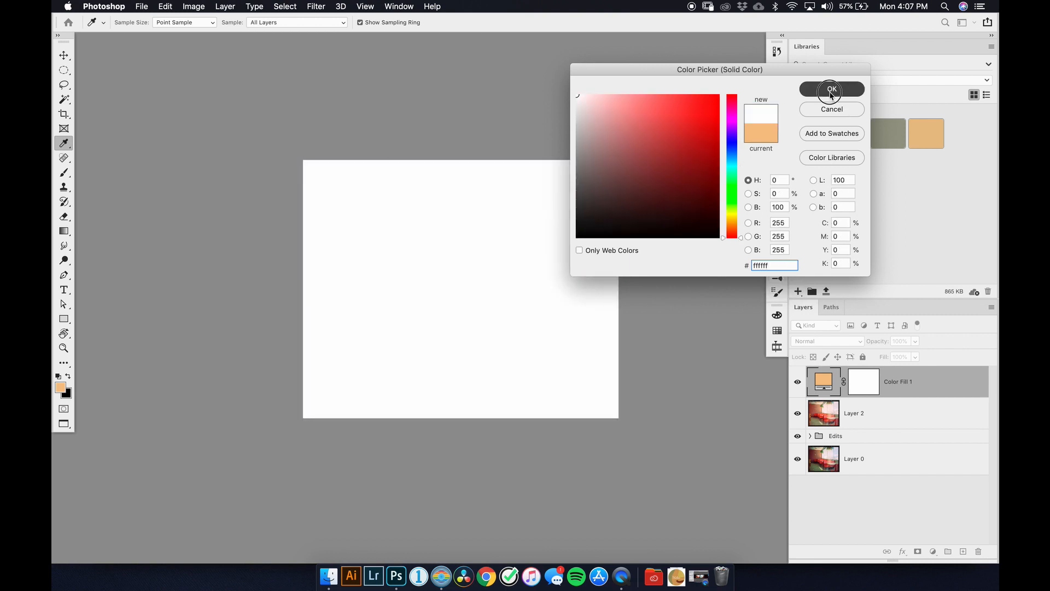
drag(905, 379, 905, 422)
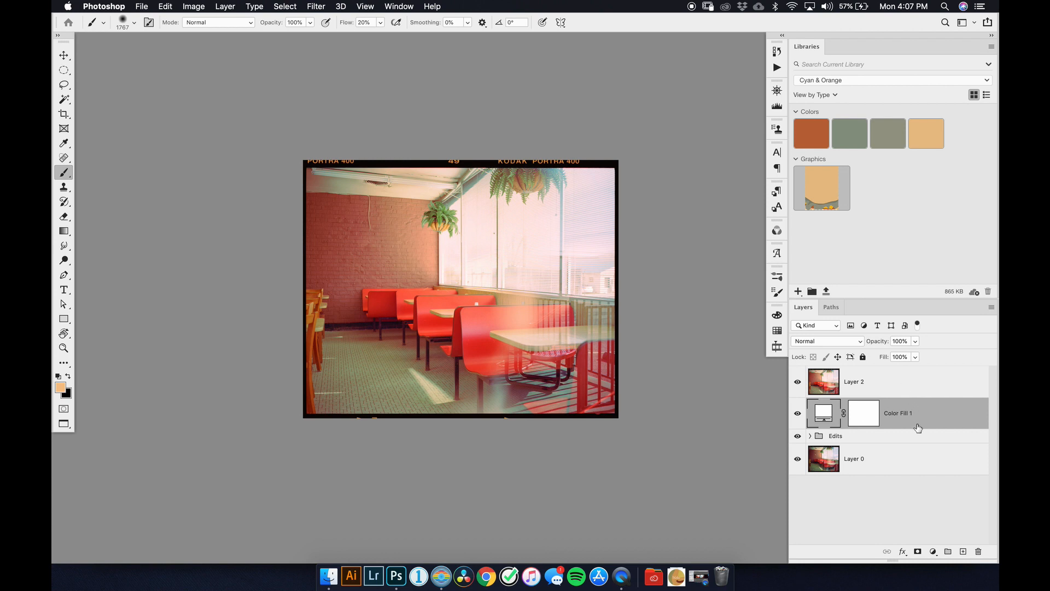
Crop Layer 2's canvas to a 4:5 (8:10) ratio, extending it around the whole photo to leave a white border
click(864, 383)
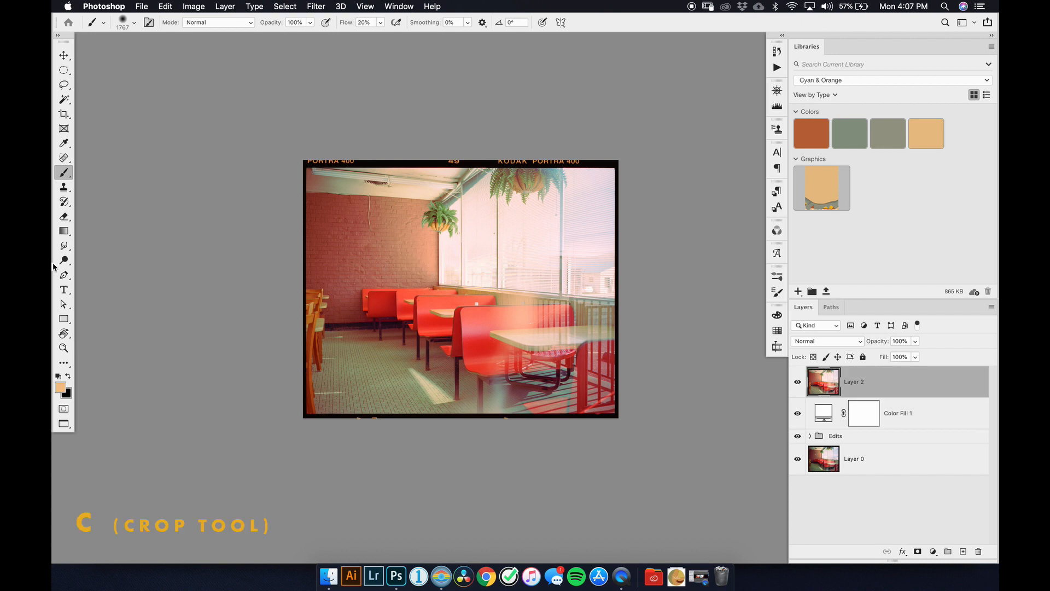
key(c)
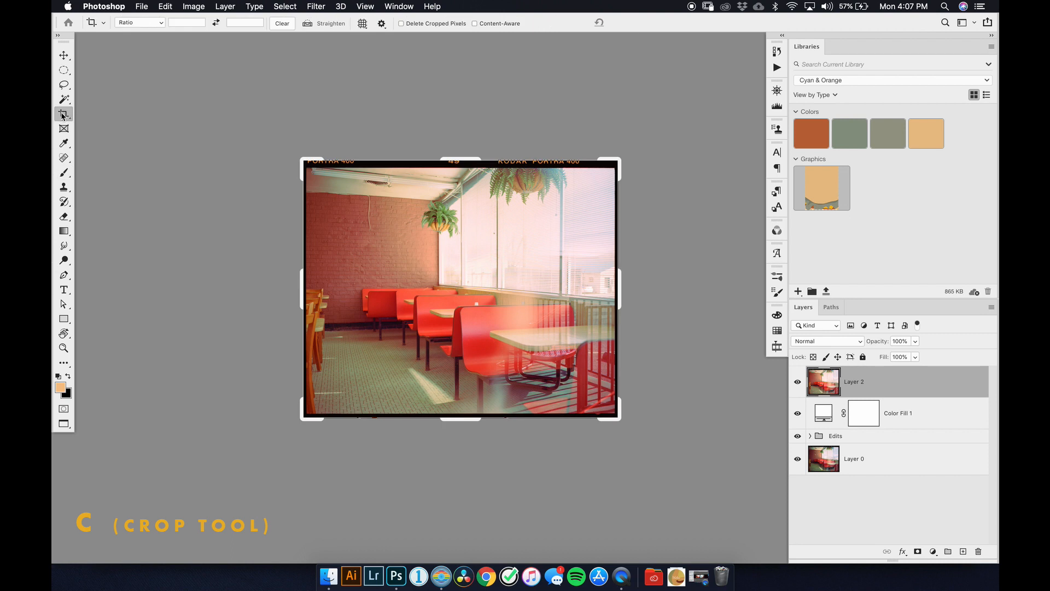
click(141, 23)
click(141, 64)
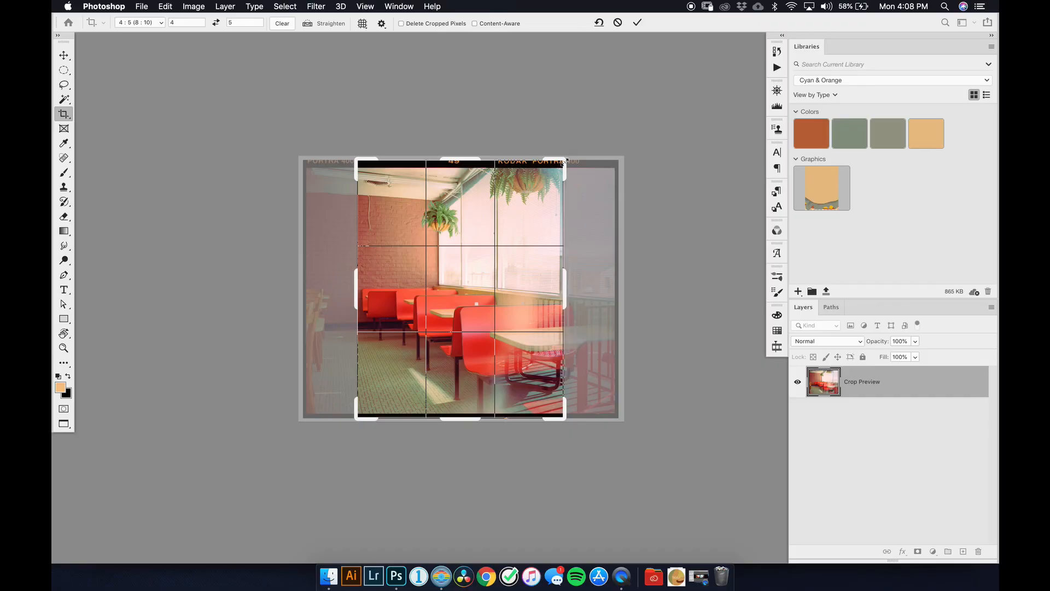
drag(565, 161, 633, 88)
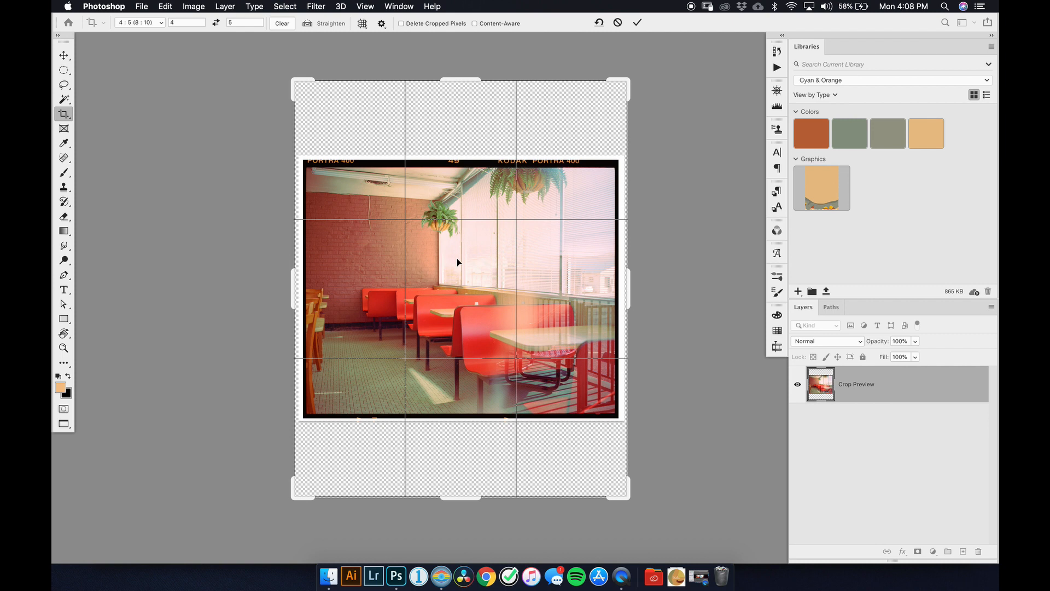
key(Return)
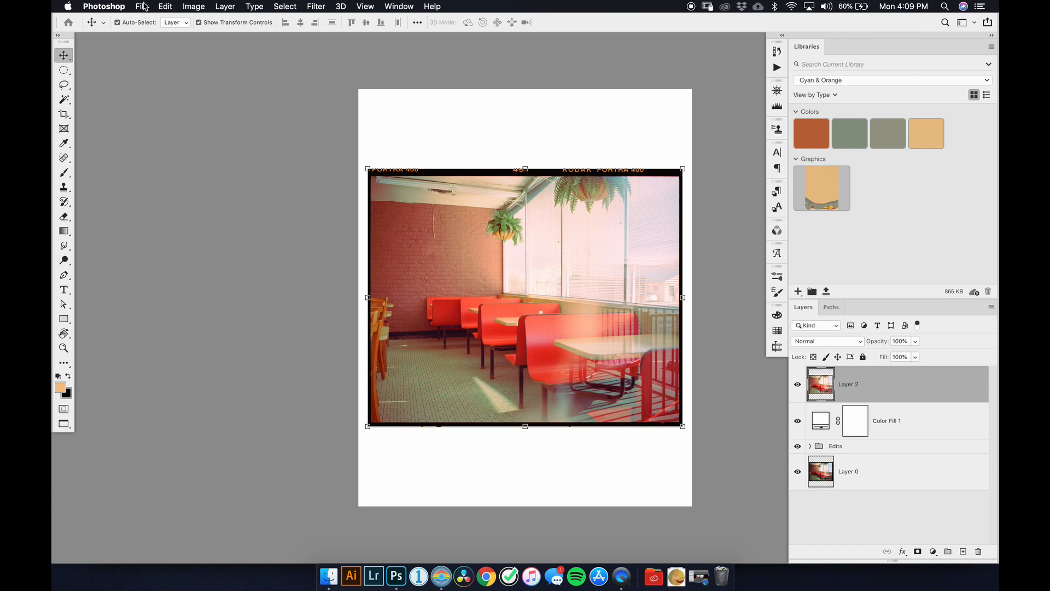
click(144, 7)
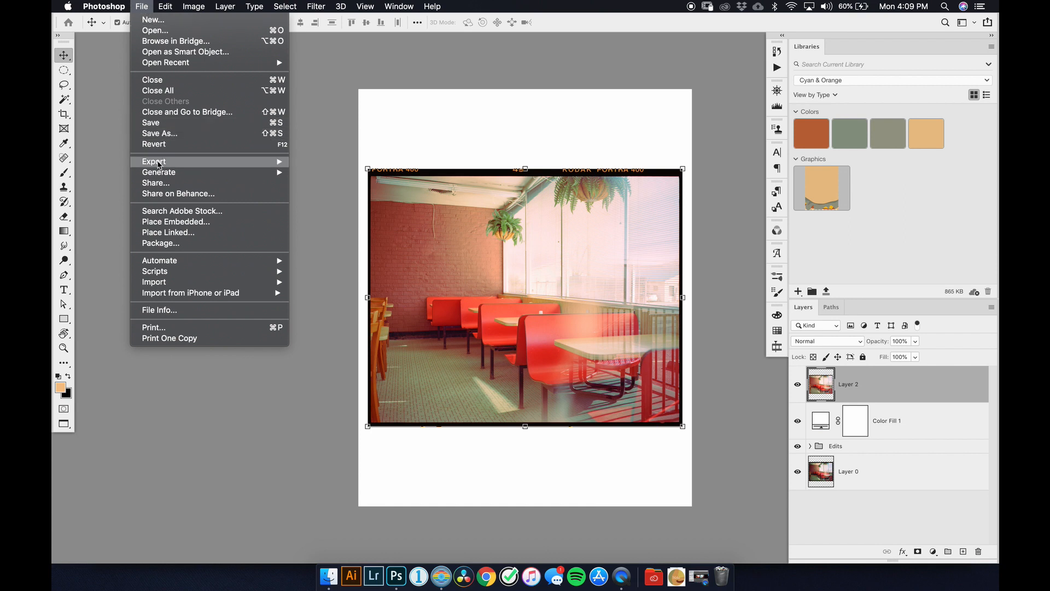
mouse_move(158, 162)
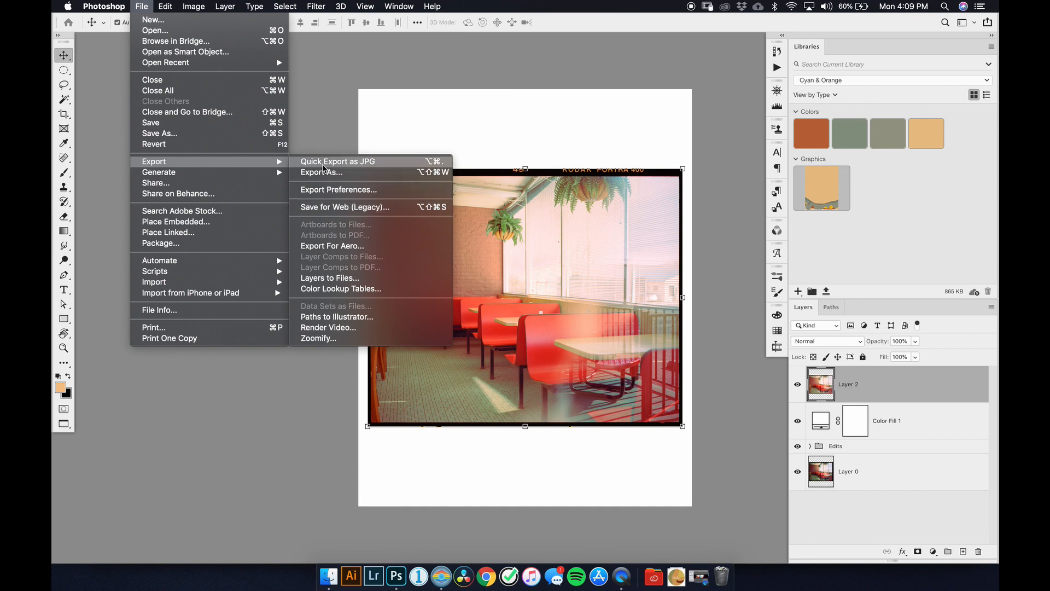
click(331, 149)
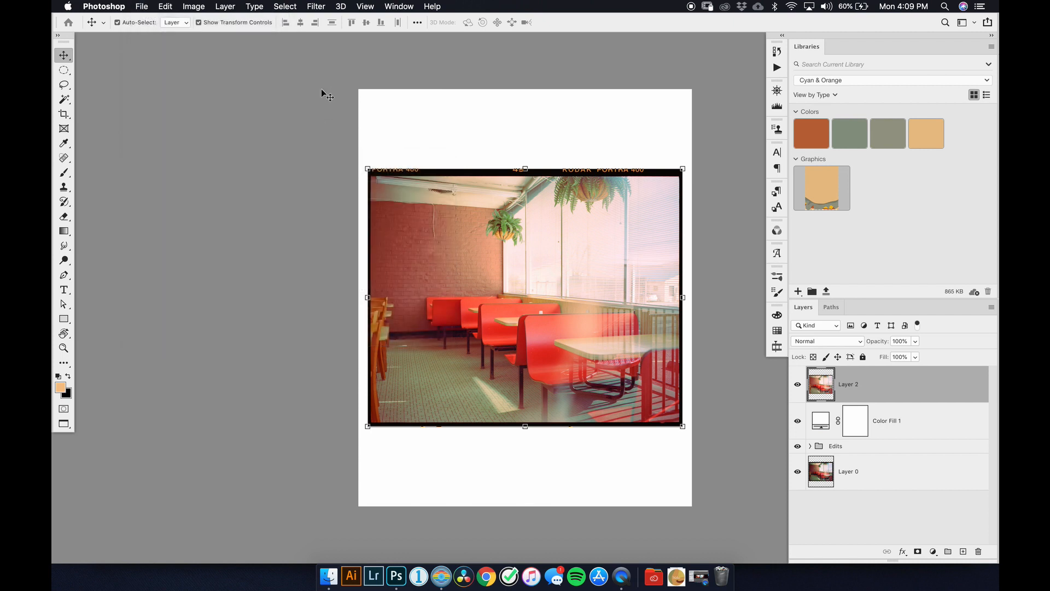
Start a Save for Web export of the image and set the preview zoom to 12%
key(super)
key(alt+shift+super+s)
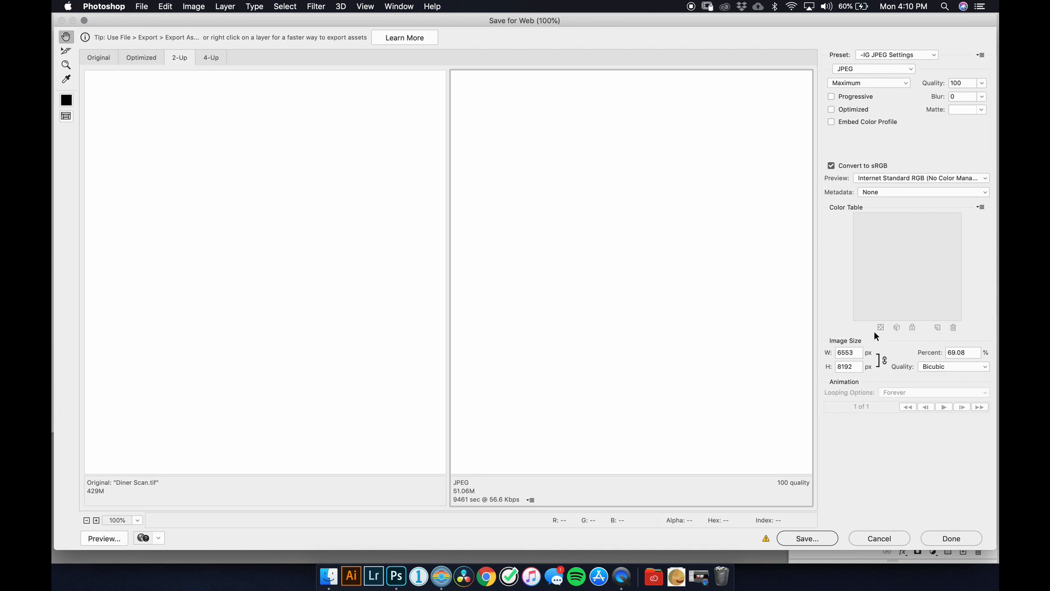
click(137, 520)
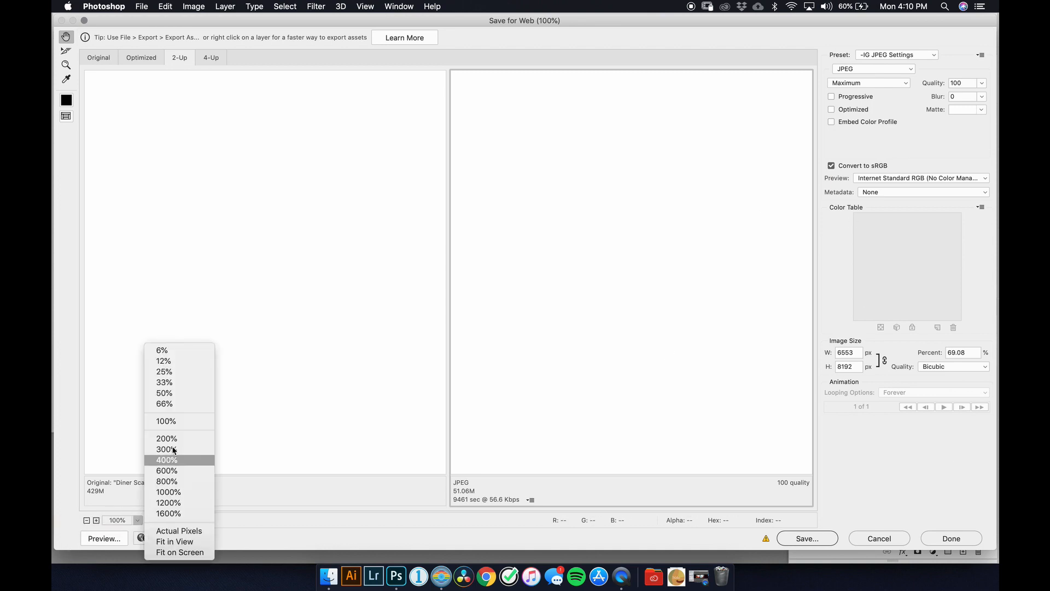
click(166, 362)
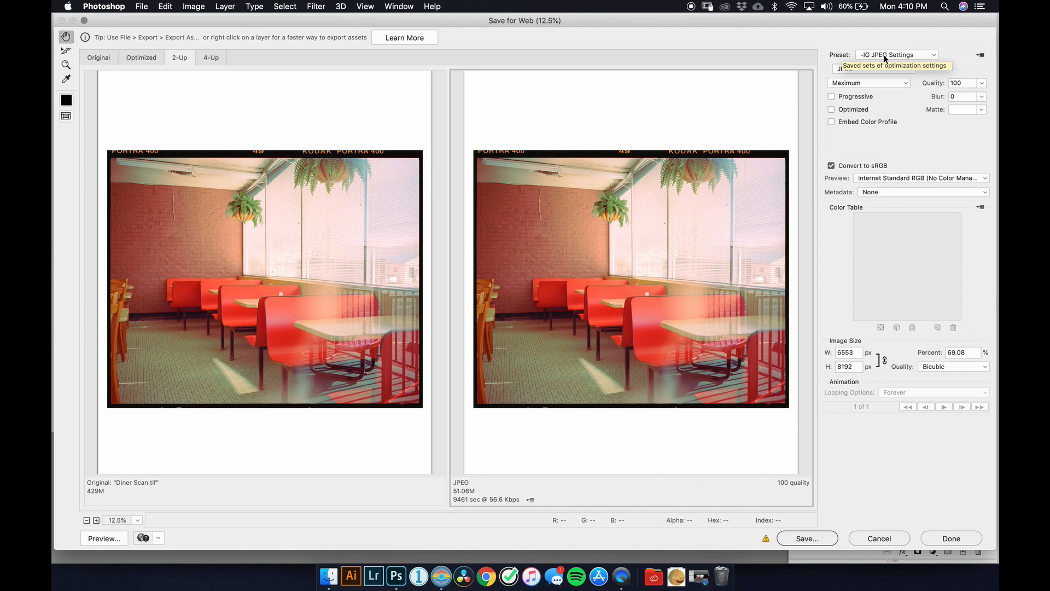
Set the exported JPEG's width to 1080 px, keeping proportions linked and quality at 100
click(981, 87)
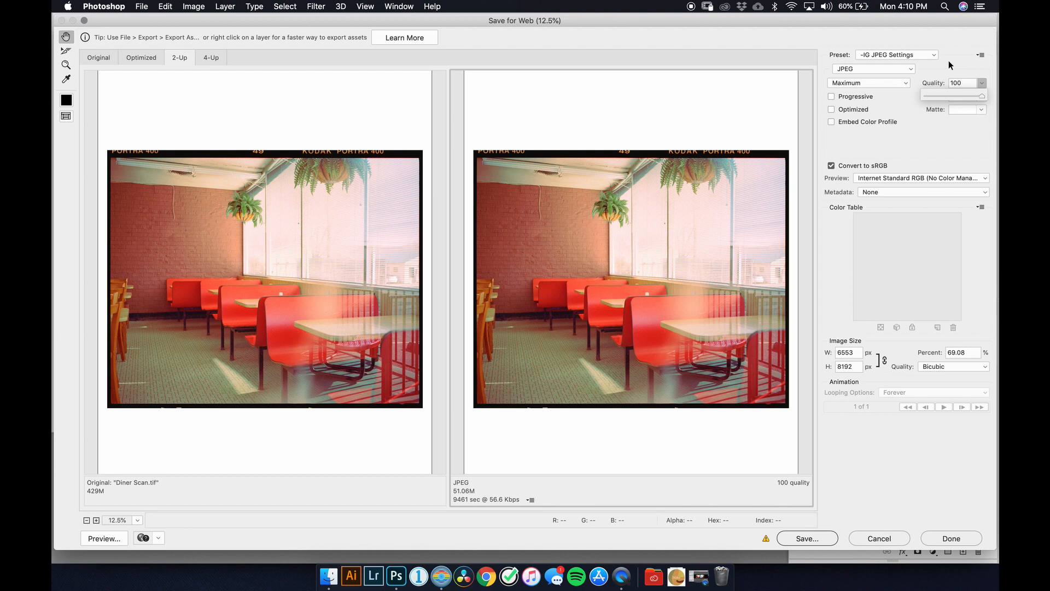
click(882, 122)
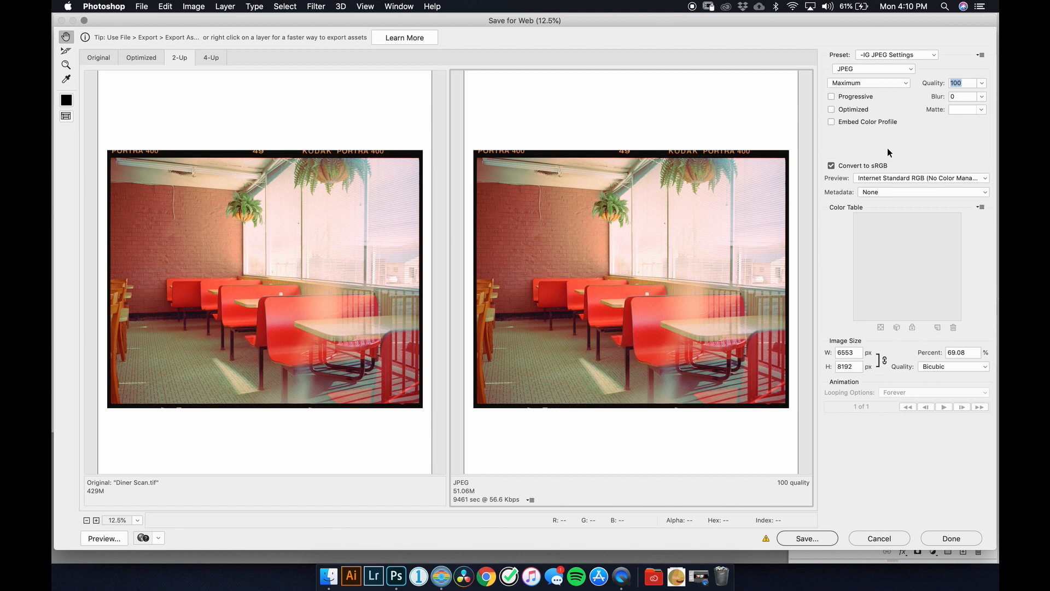
click(858, 352)
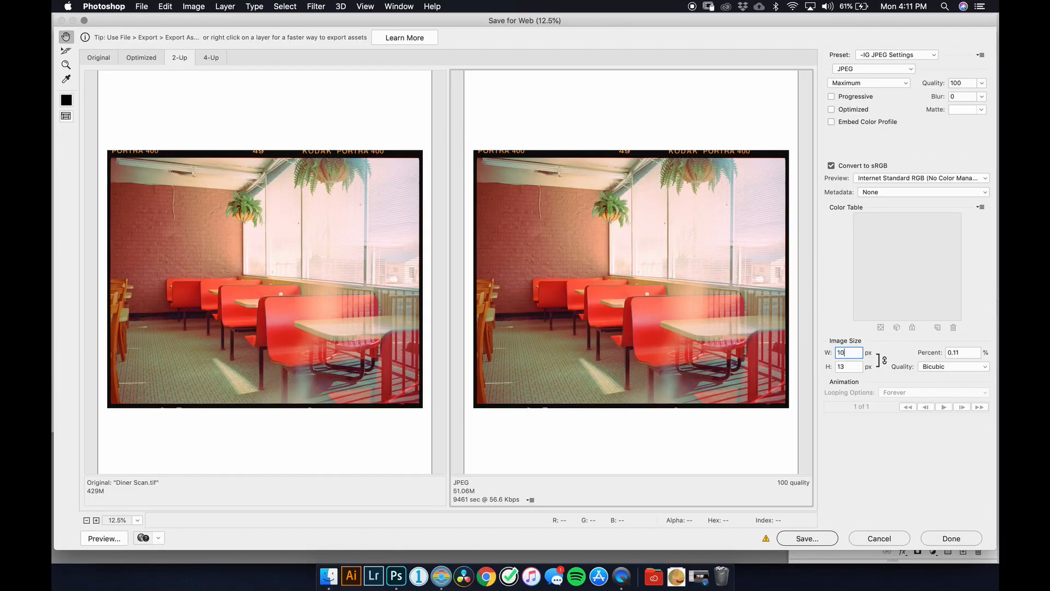
text(80)
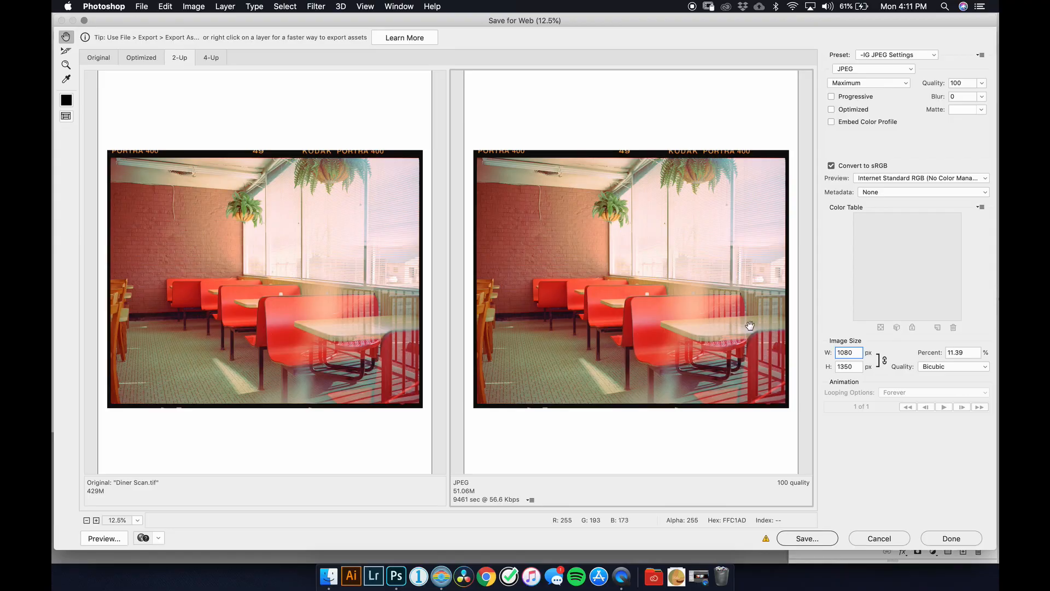
Save the web export as Diner-Scan.jpg in the Selects folder on the Desktop
click(802, 542)
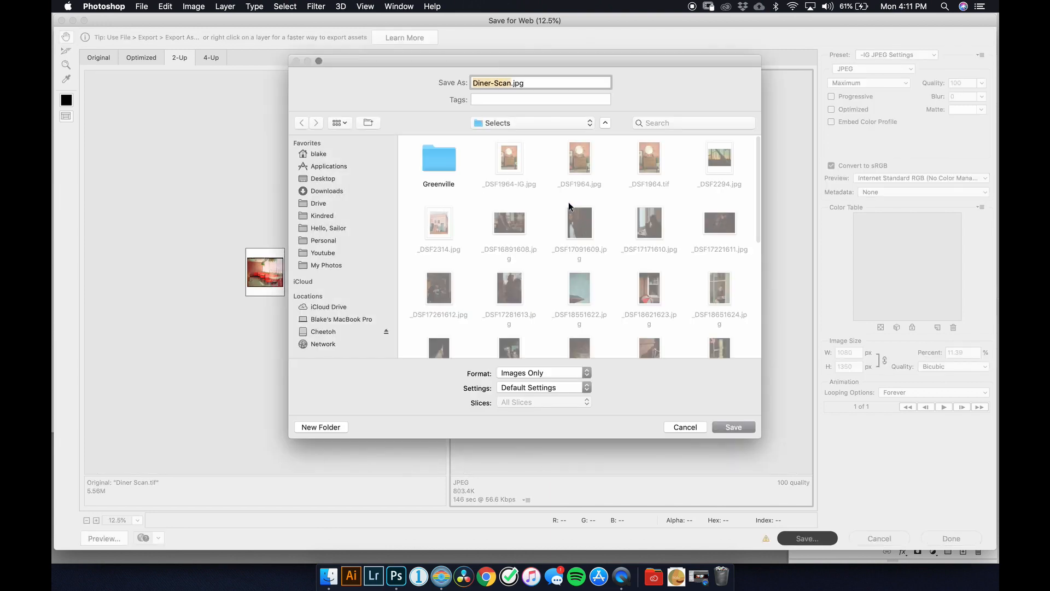
click(327, 179)
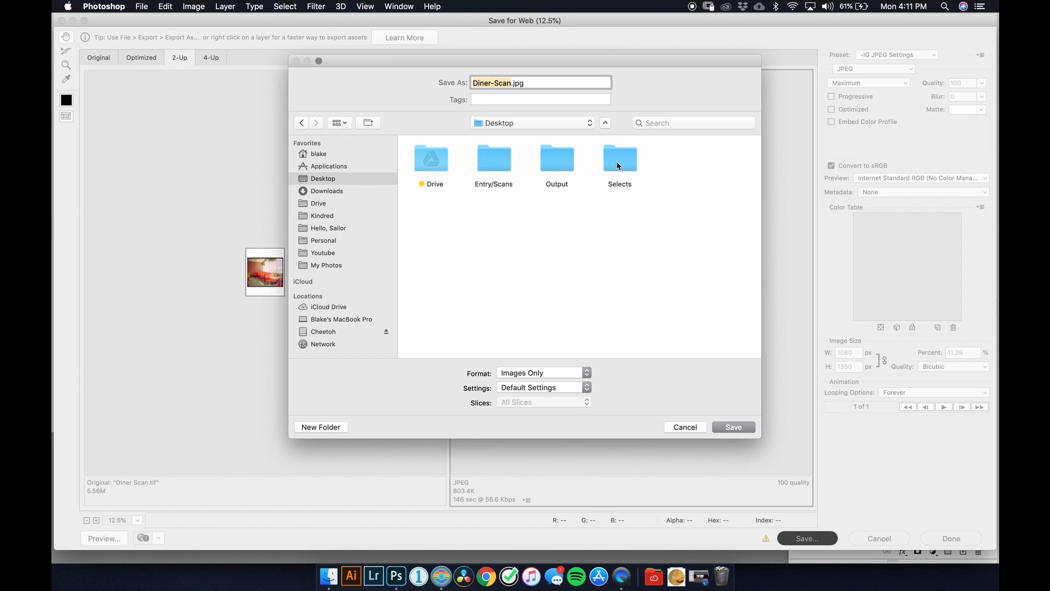
double_click(618, 165)
click(732, 428)
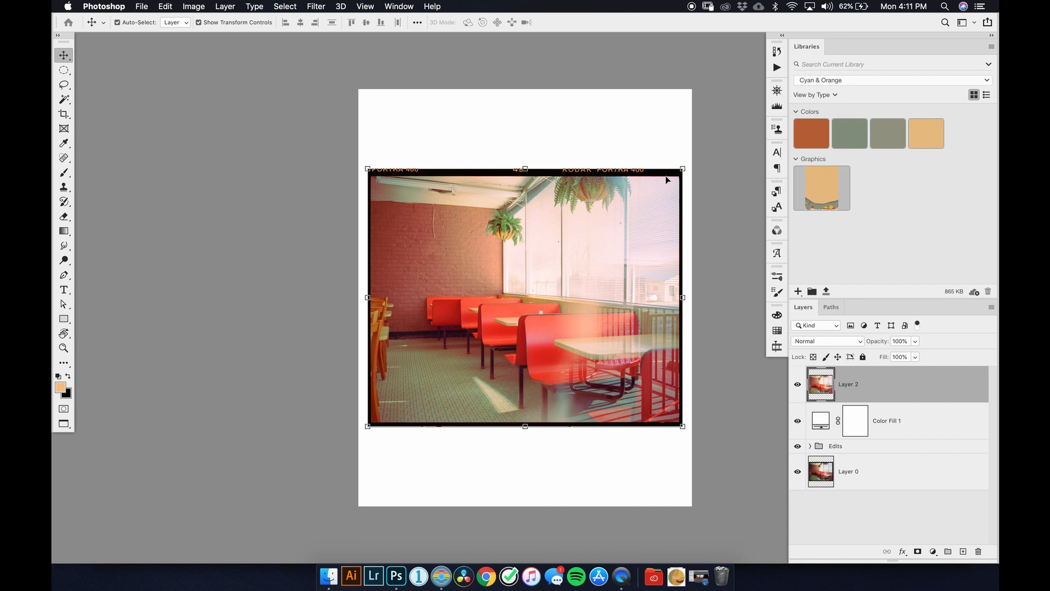
Save the layered TIFF with no image compression, interleaved pixel order, Macintosh byte order and RLE layer compression
key(super+s)
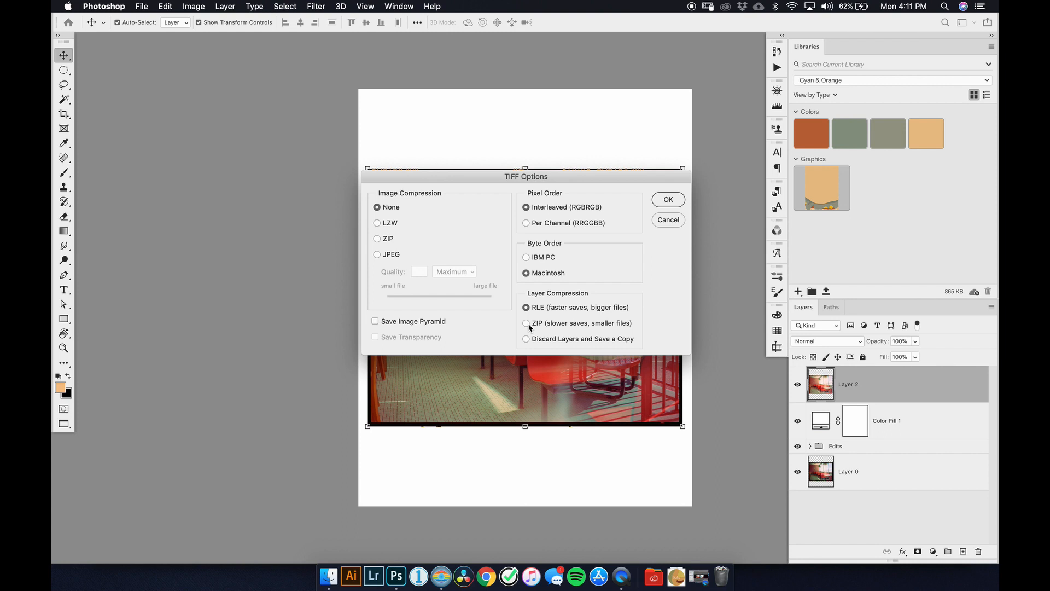
click(669, 200)
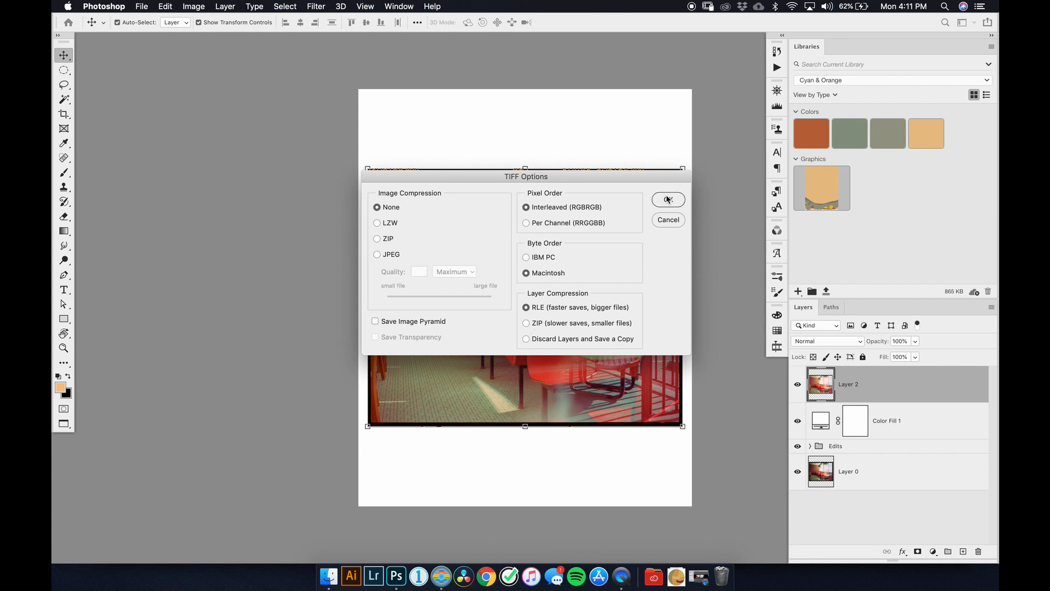